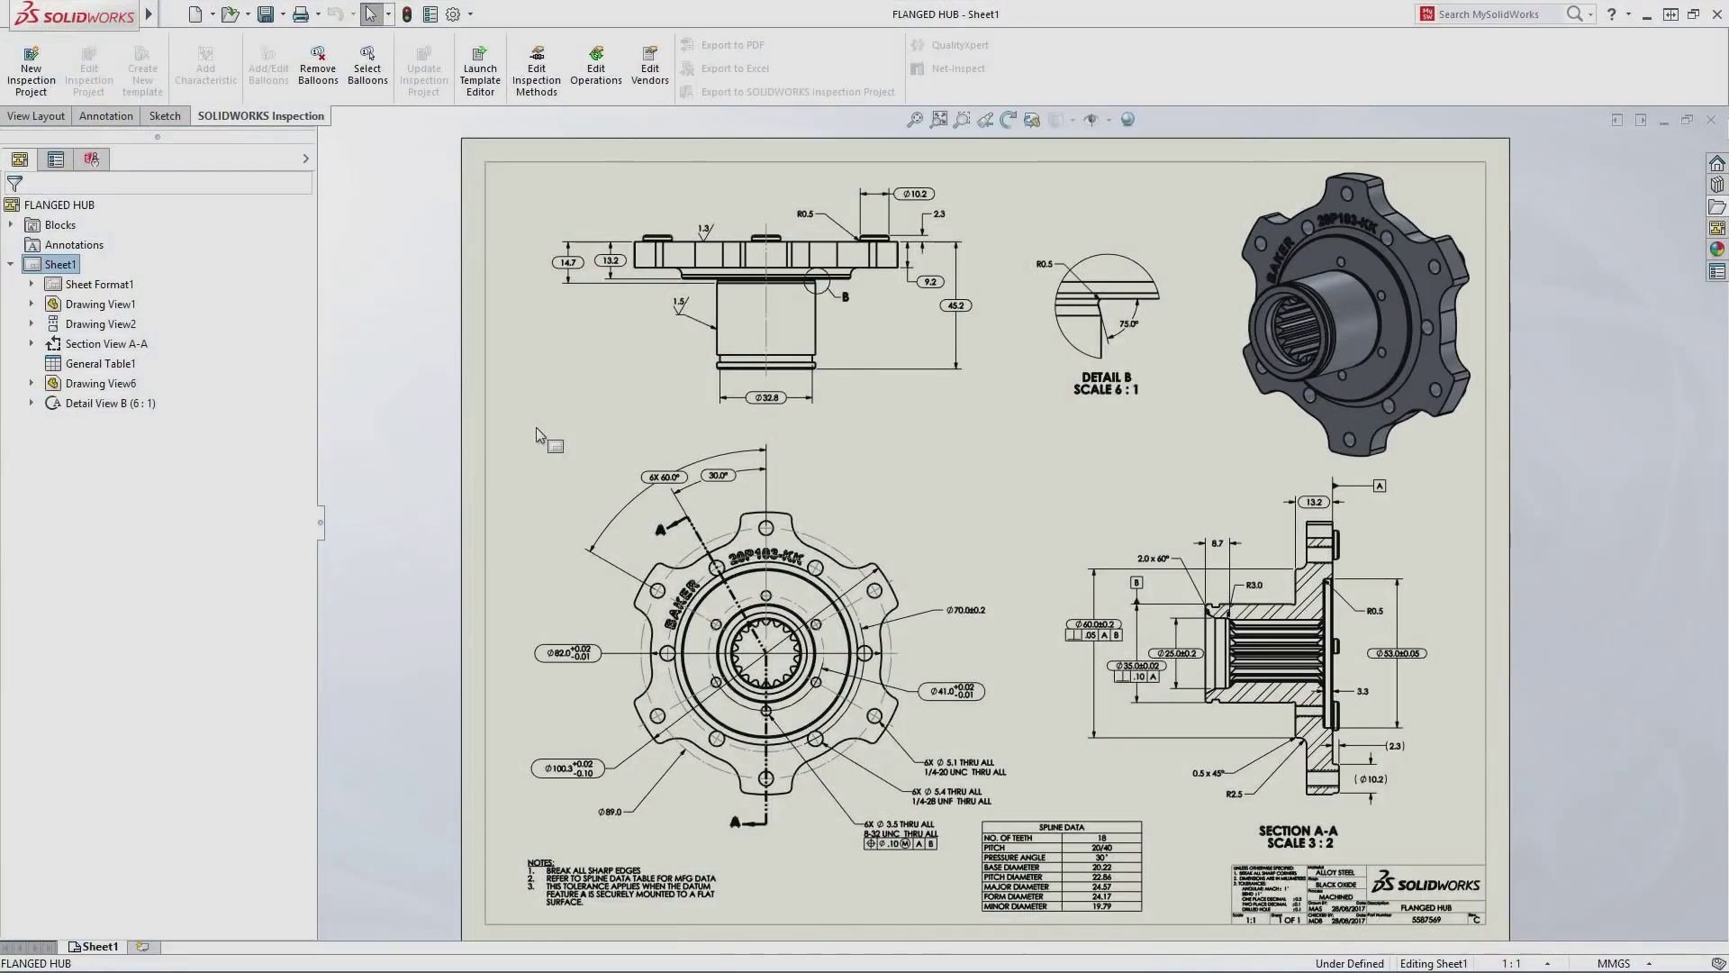
Zoom in on the circular front view of the flanged hub drawing
{"action": "right_click_drag", "start_coordinate": [595, 484], "coordinate": [571, 466]}
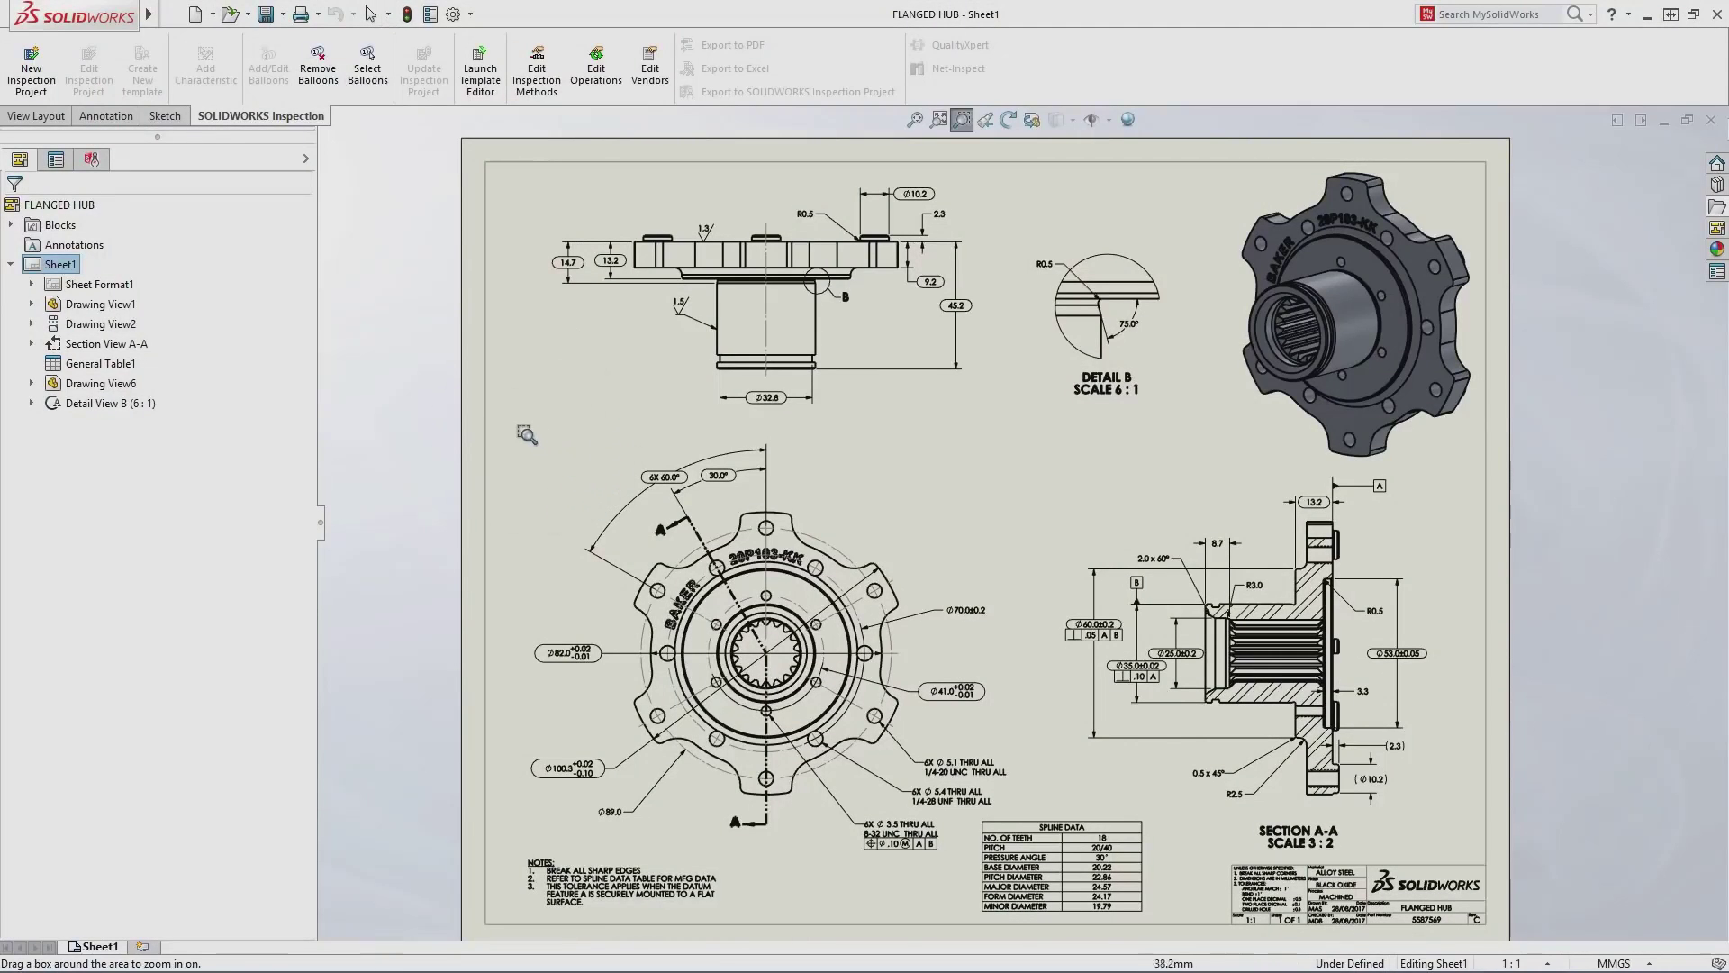
{"action": "mouse_move", "coordinate": [514, 421]}
{"action": "left_mouse_down"}
{"action": "mouse_move", "coordinate": [644, 559]}
{"action": "mouse_move", "coordinate": [1270, 892]}
{"action": "left_mouse_up"}
Mark the Ø70.0±0.2 diameter as an inspection dimension and finish editing it
{"action": "left_click", "coordinate": [1048, 795]}
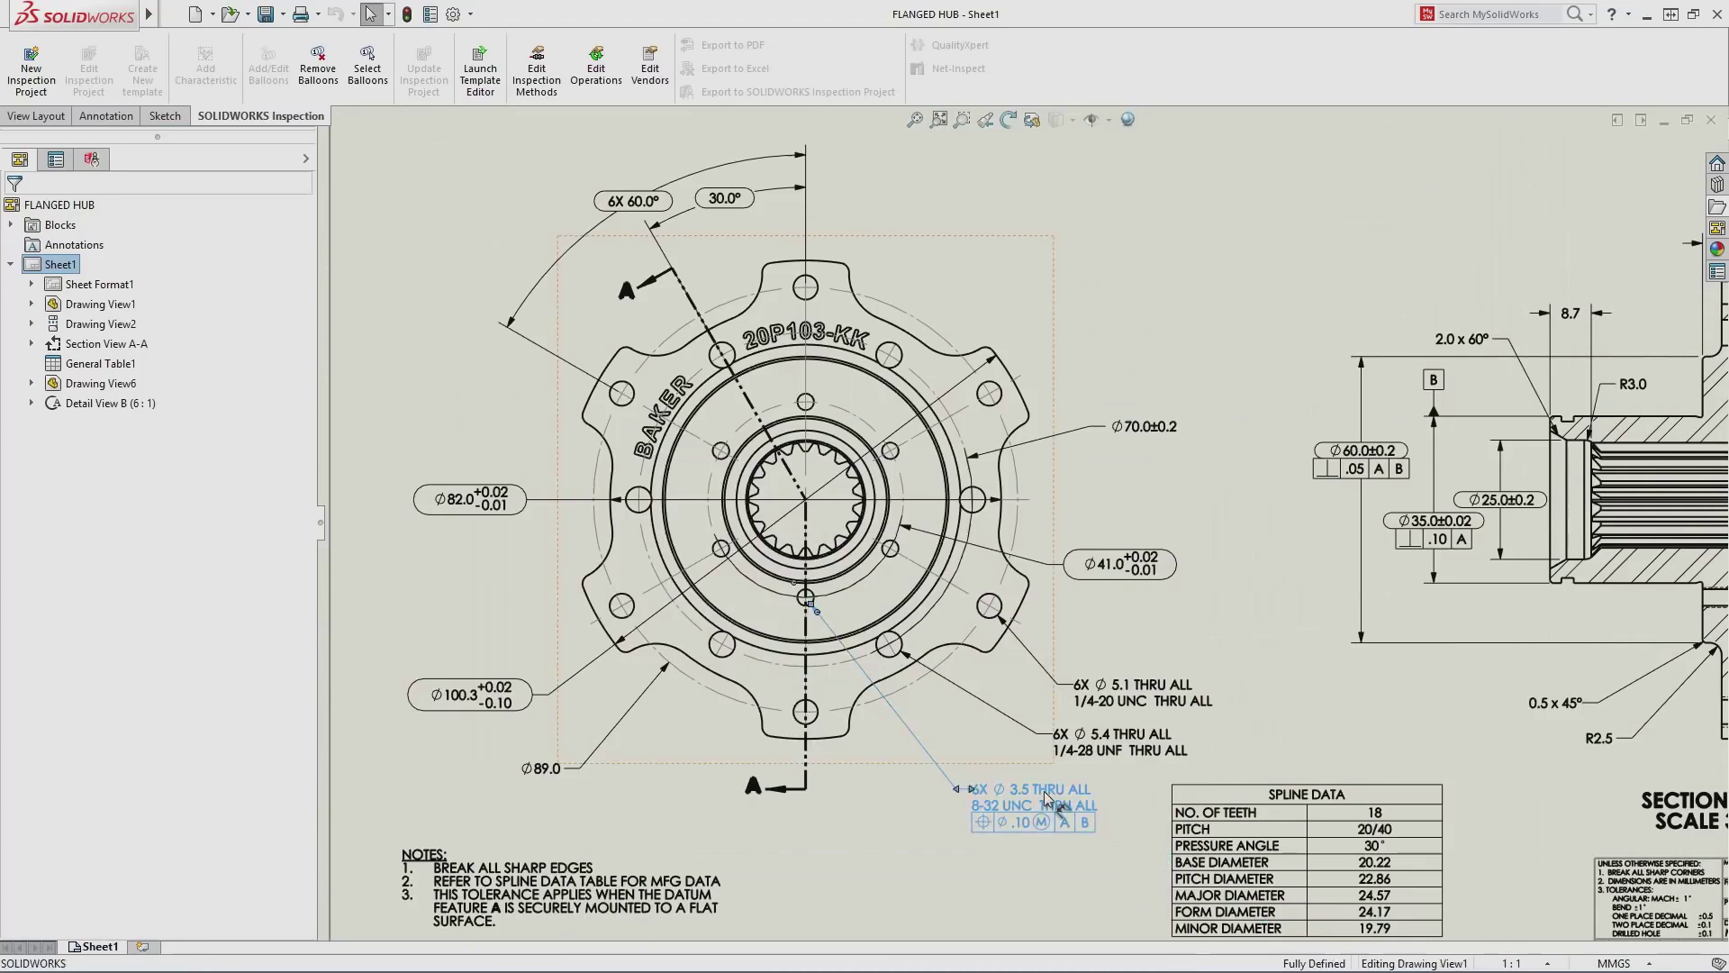
{"action": "left_click", "coordinate": [1110, 569]}
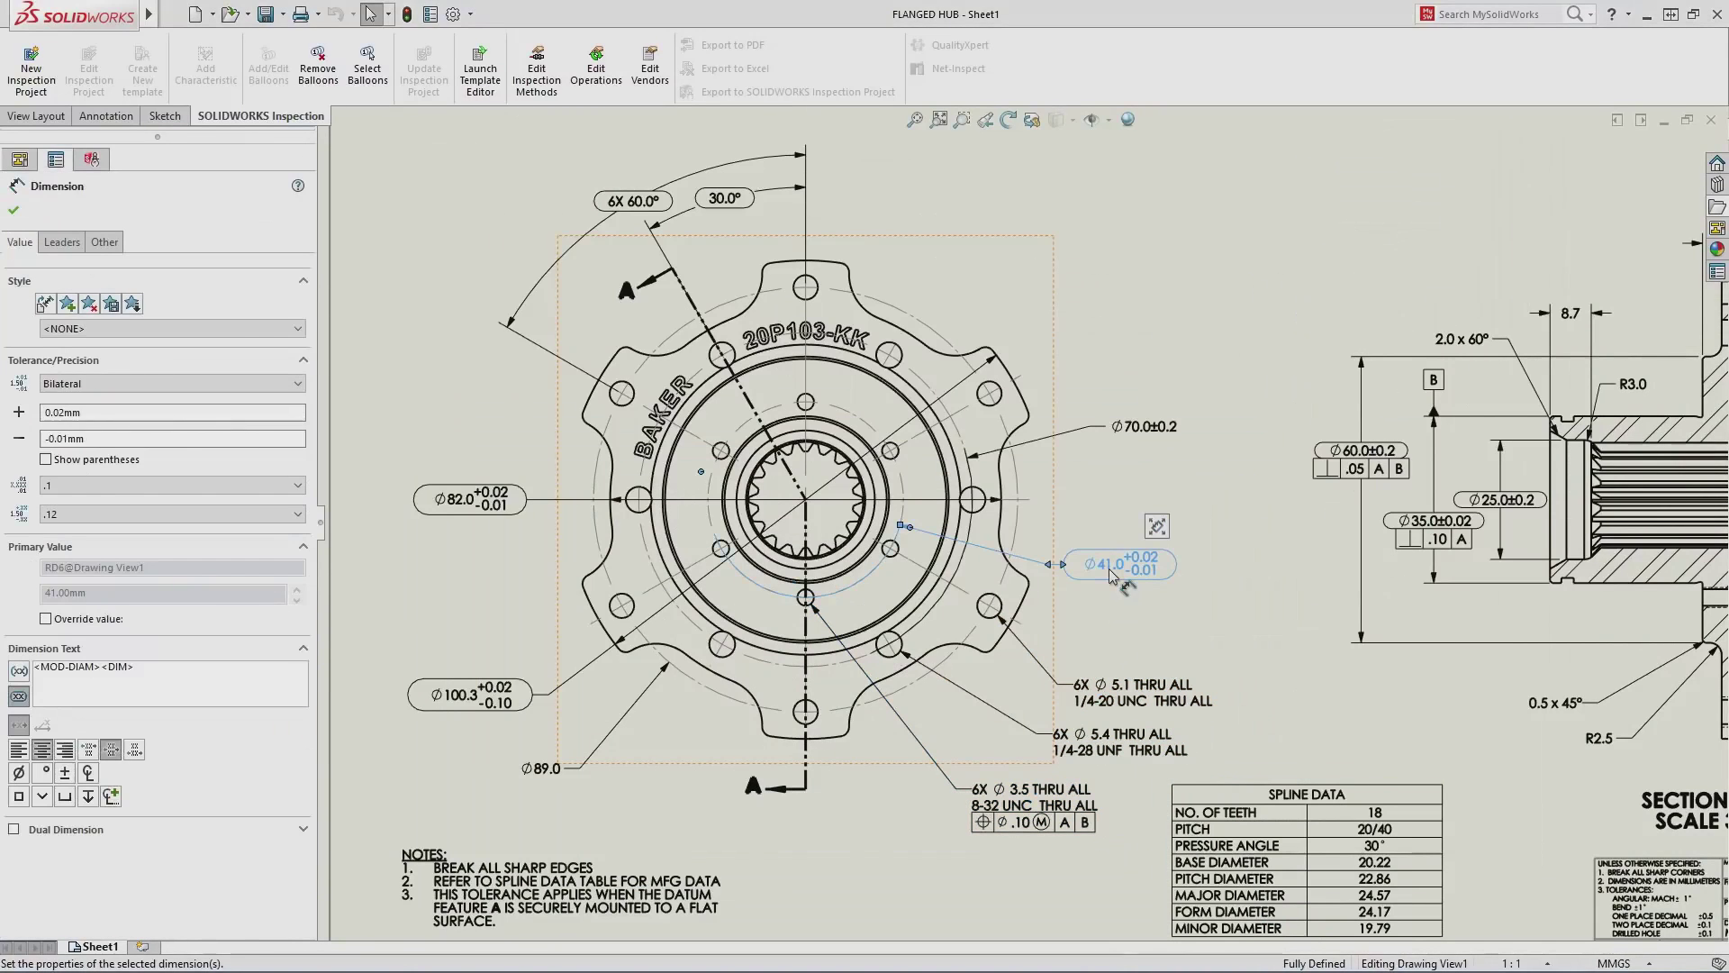
{"action": "left_click", "coordinate": [1142, 427]}
{"action": "mouse_move", "coordinate": [1156, 526]}
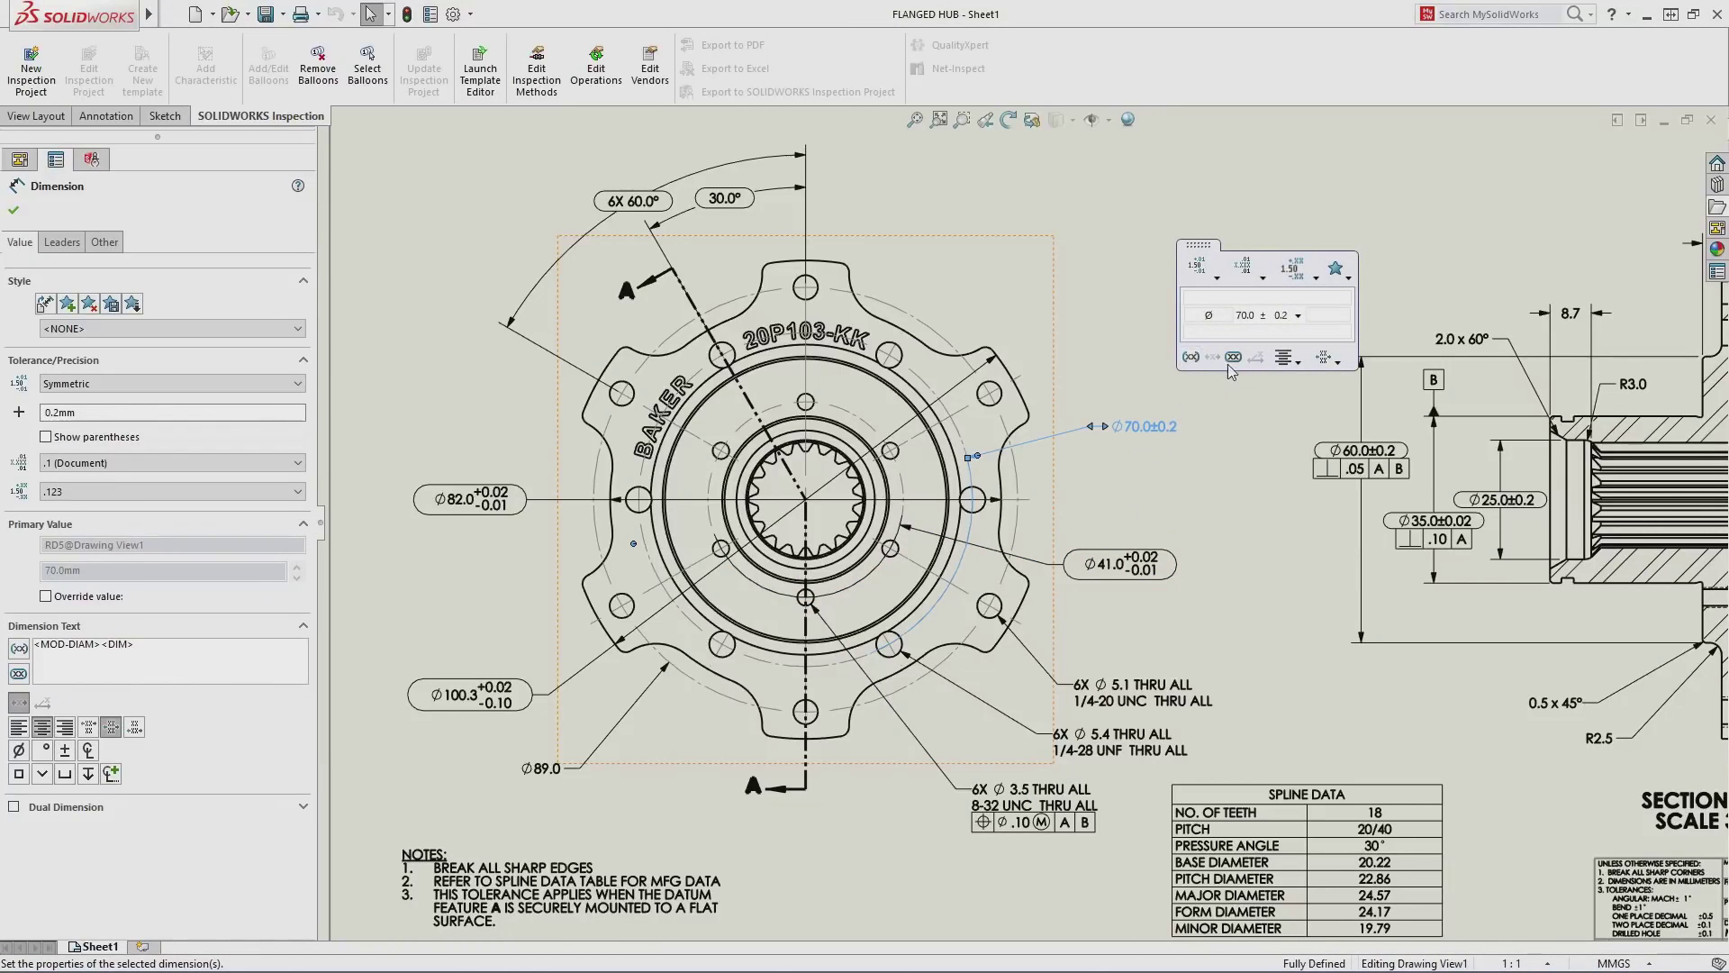
{"action": "left_click", "coordinate": [1234, 358]}
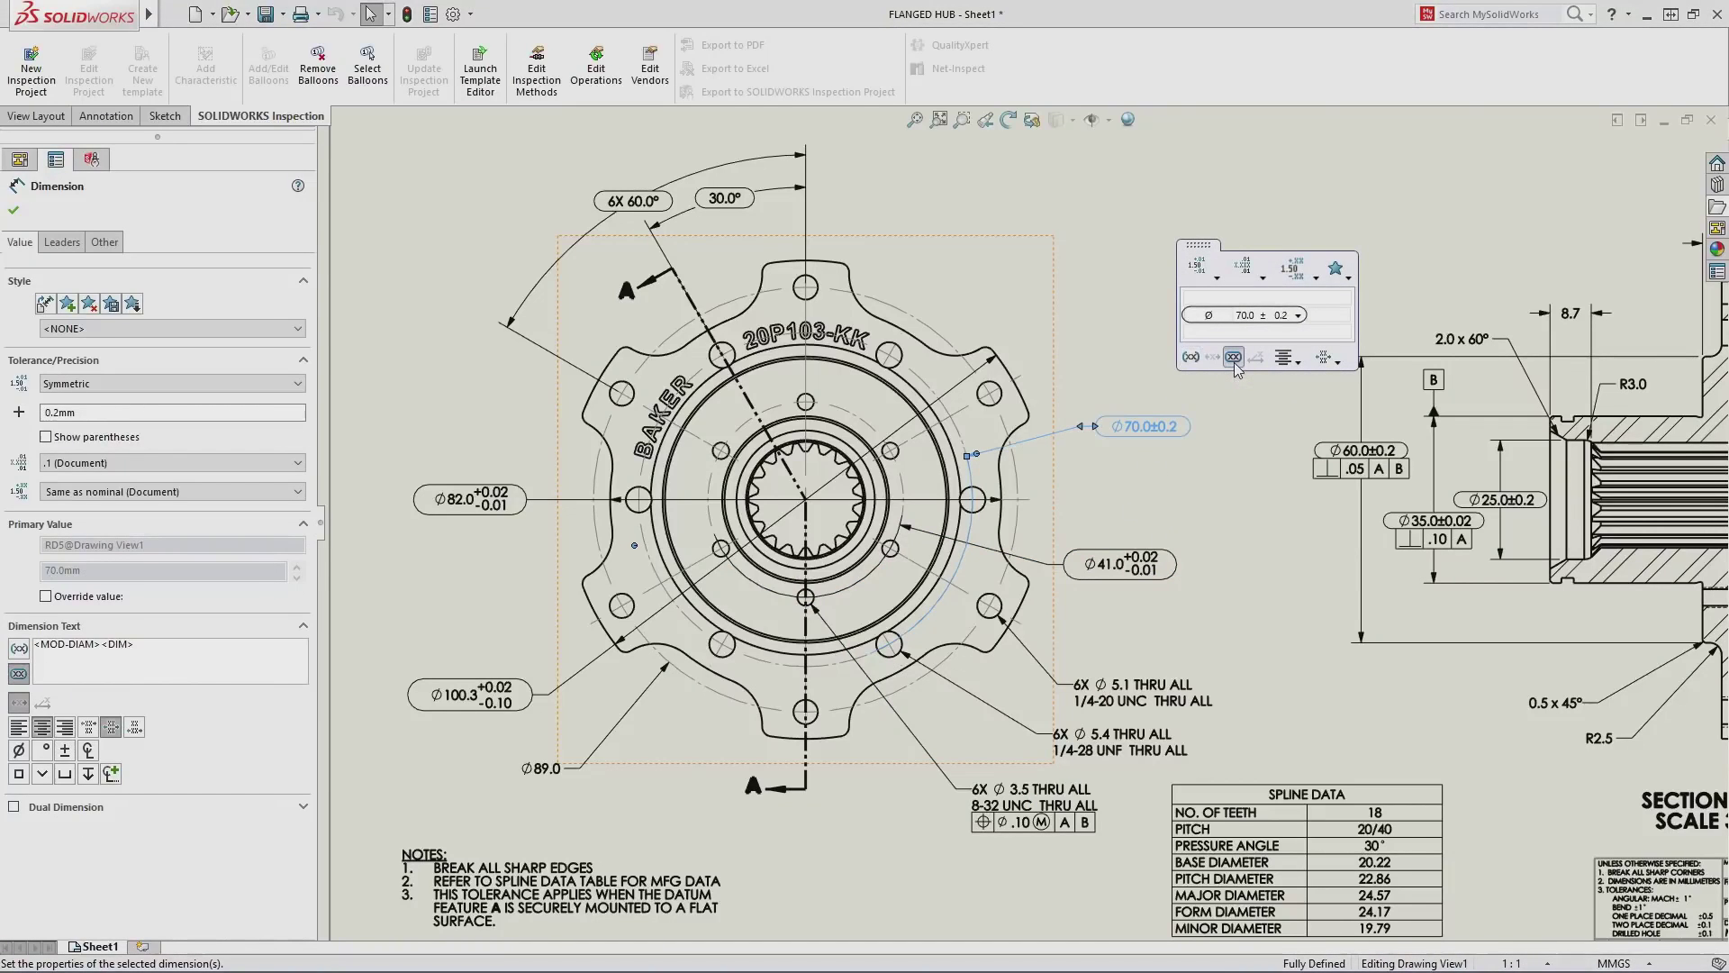
{"action": "left_click", "coordinate": [1222, 399]}
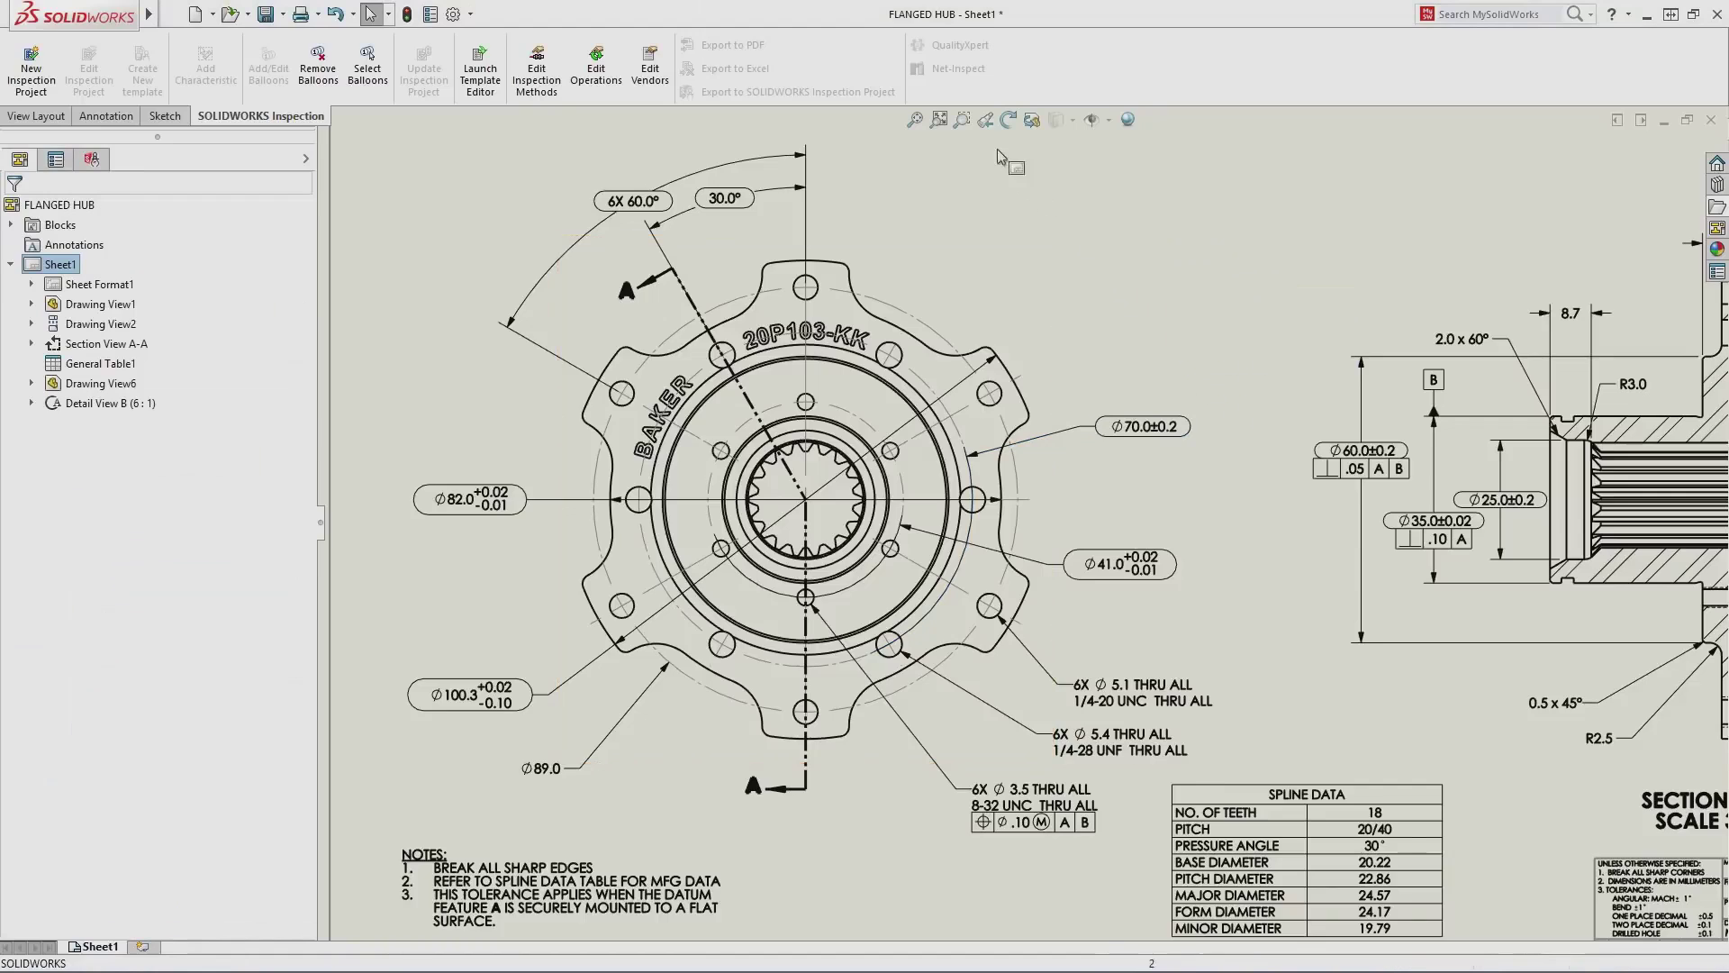
Fit the sheet, then create a project with vendor ACME and Inspection Only extraction
{"action": "left_click", "coordinate": [984, 122]}
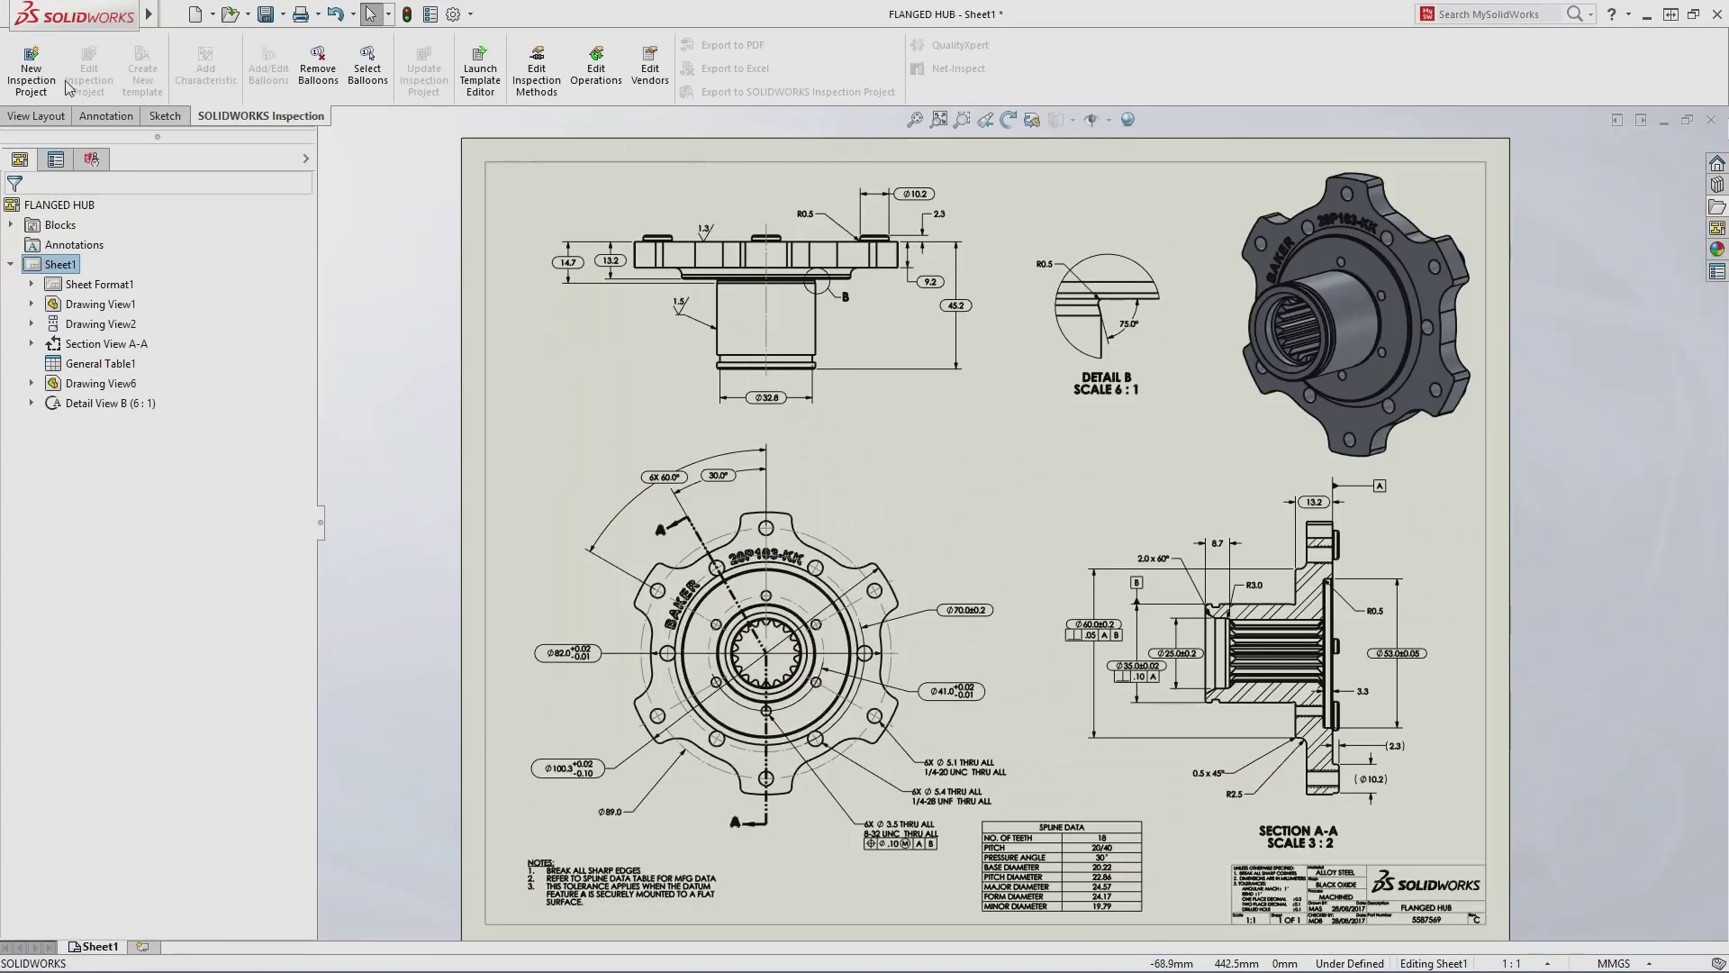
{"action": "left_click", "coordinate": [29, 81]}
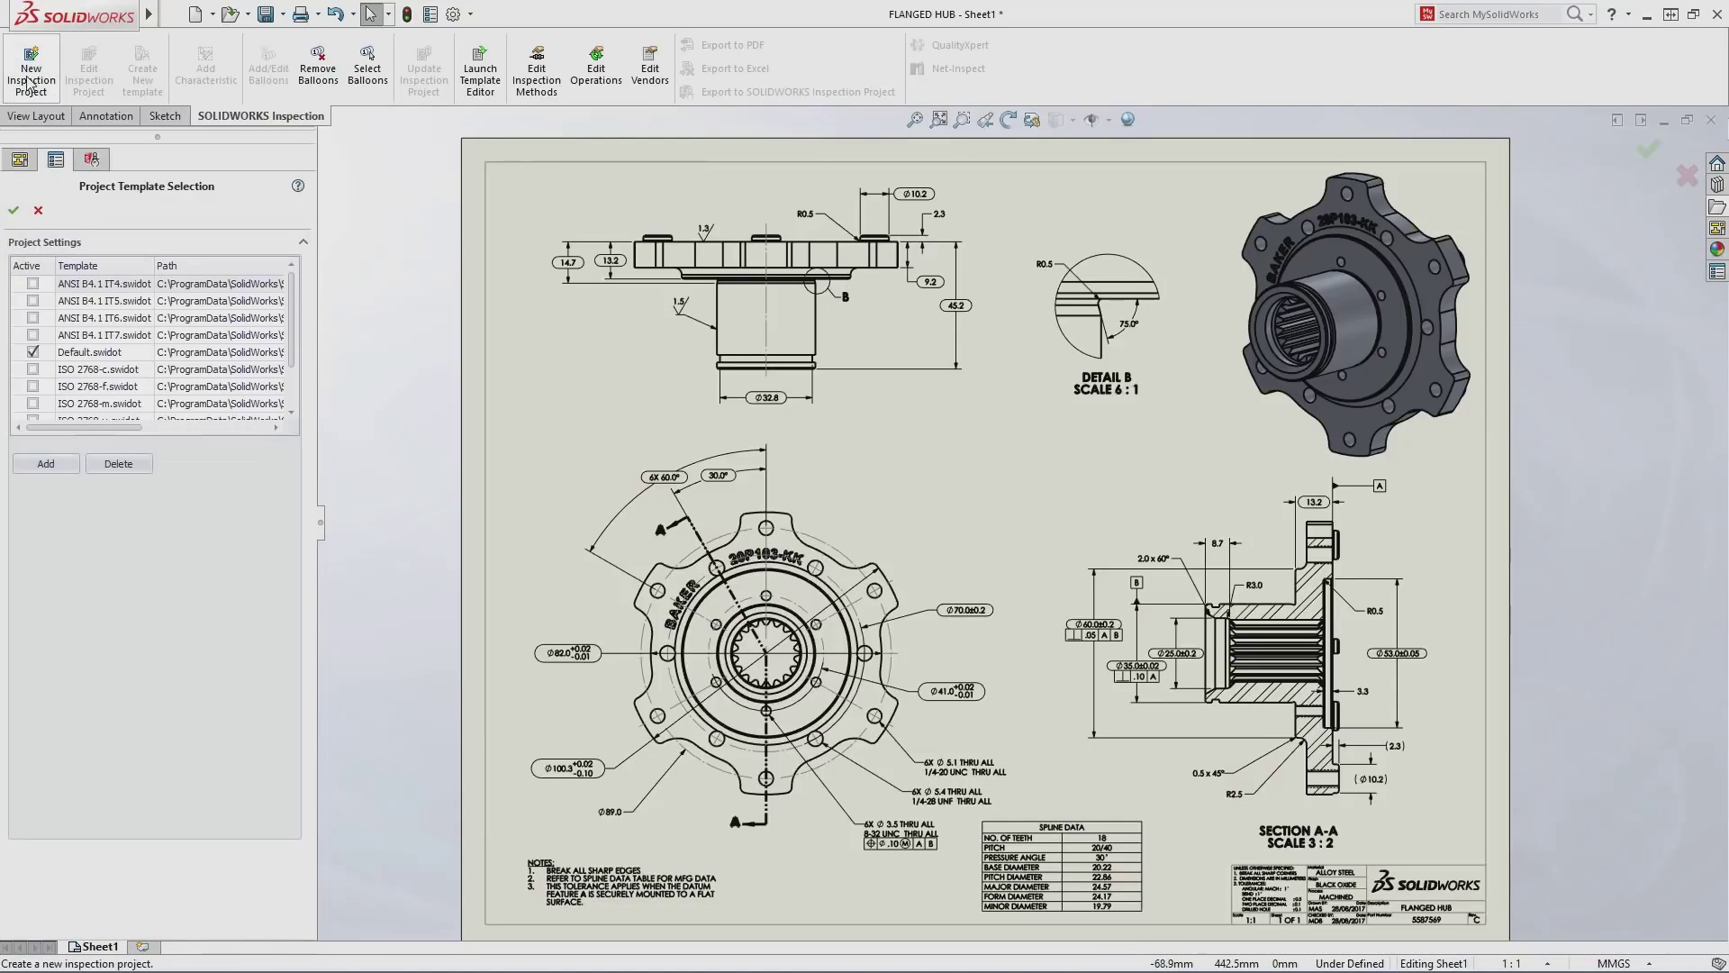
{"action": "left_click", "coordinate": [15, 212]}
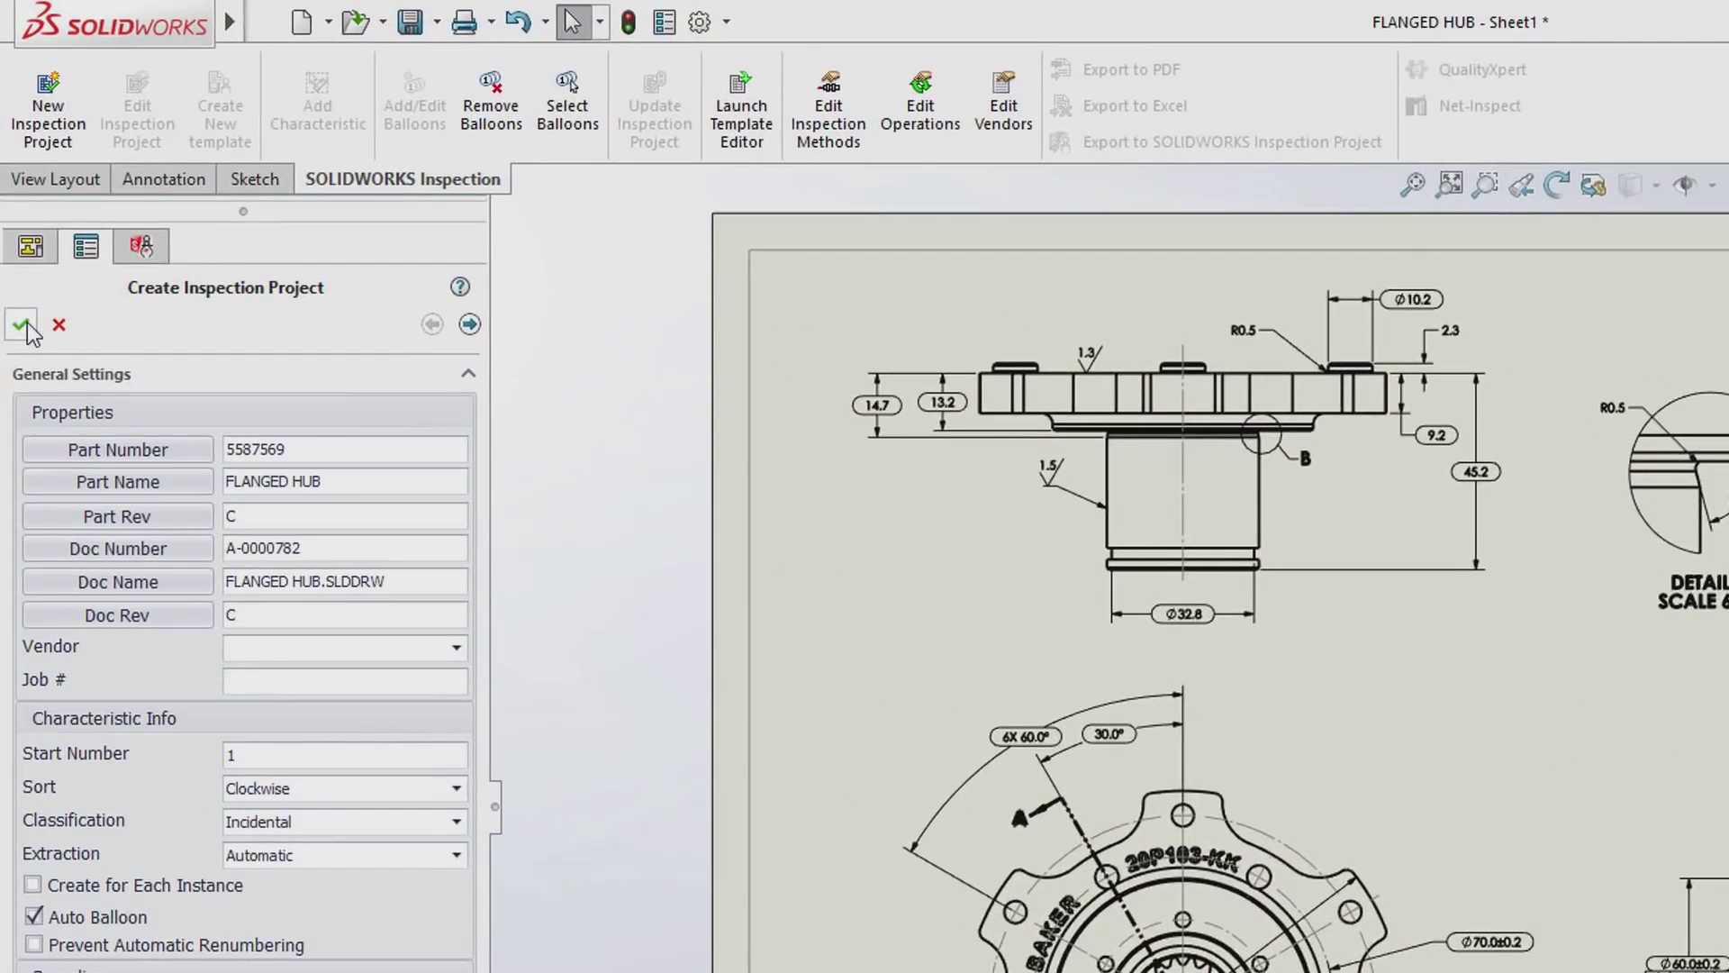
{"action": "left_click", "coordinate": [456, 651]}
{"action": "left_click", "coordinate": [304, 670]}
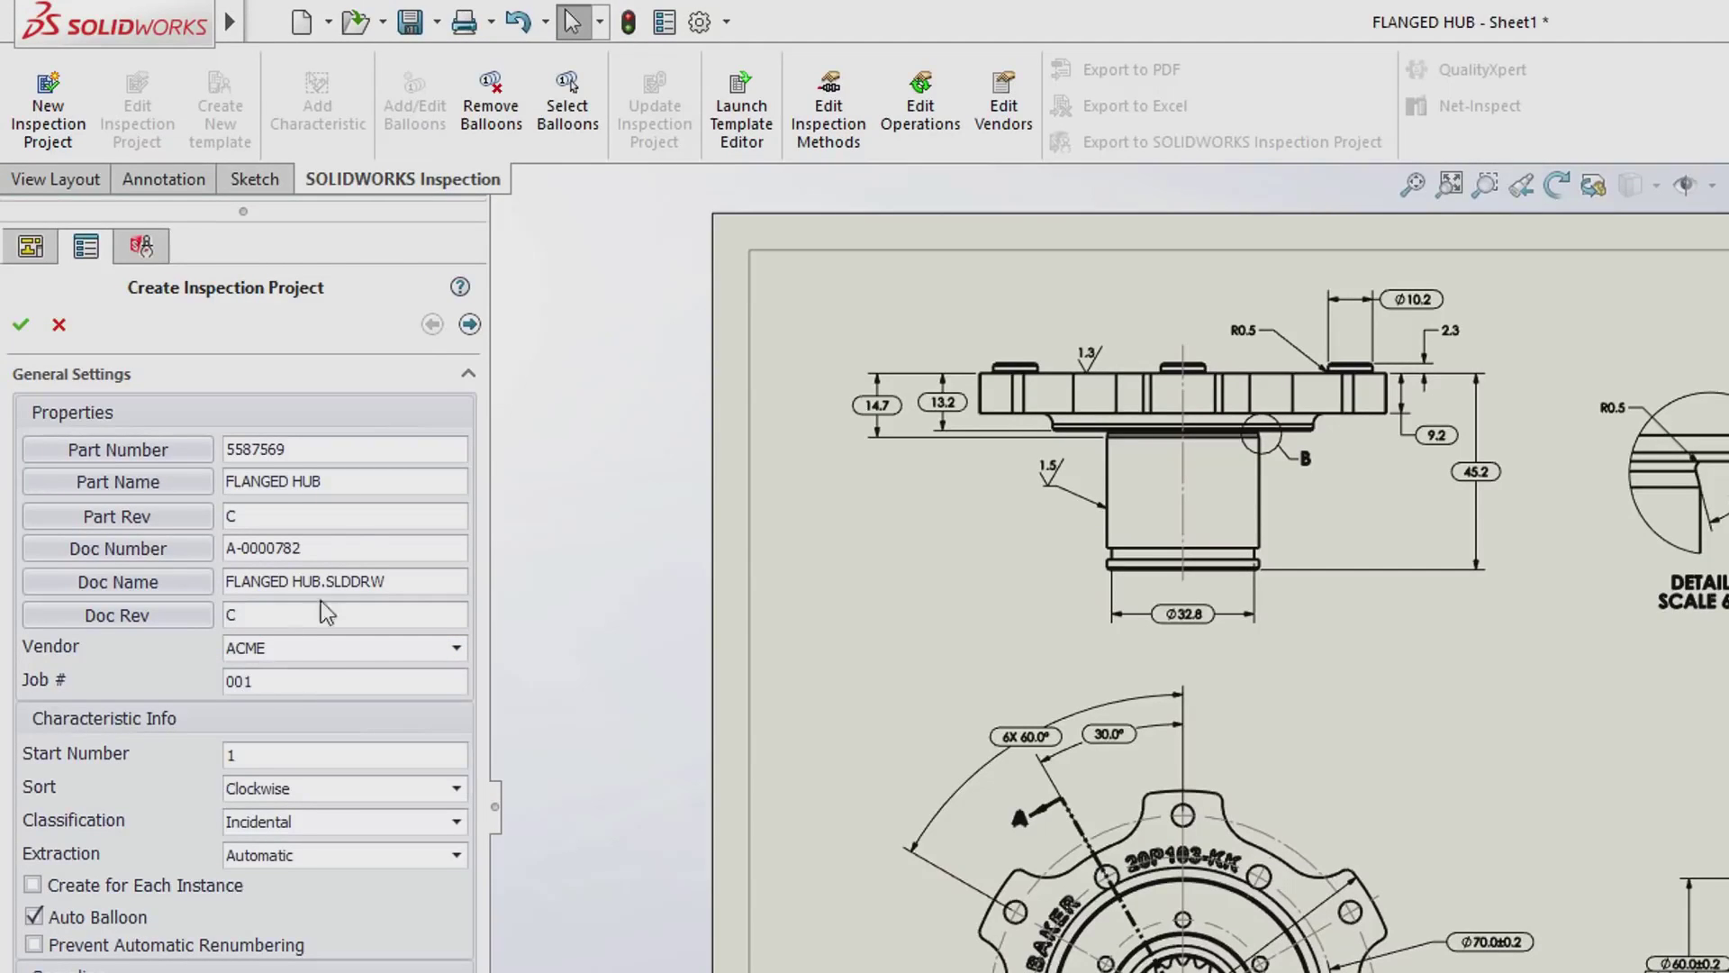
{"action": "left_click", "coordinate": [468, 324]}
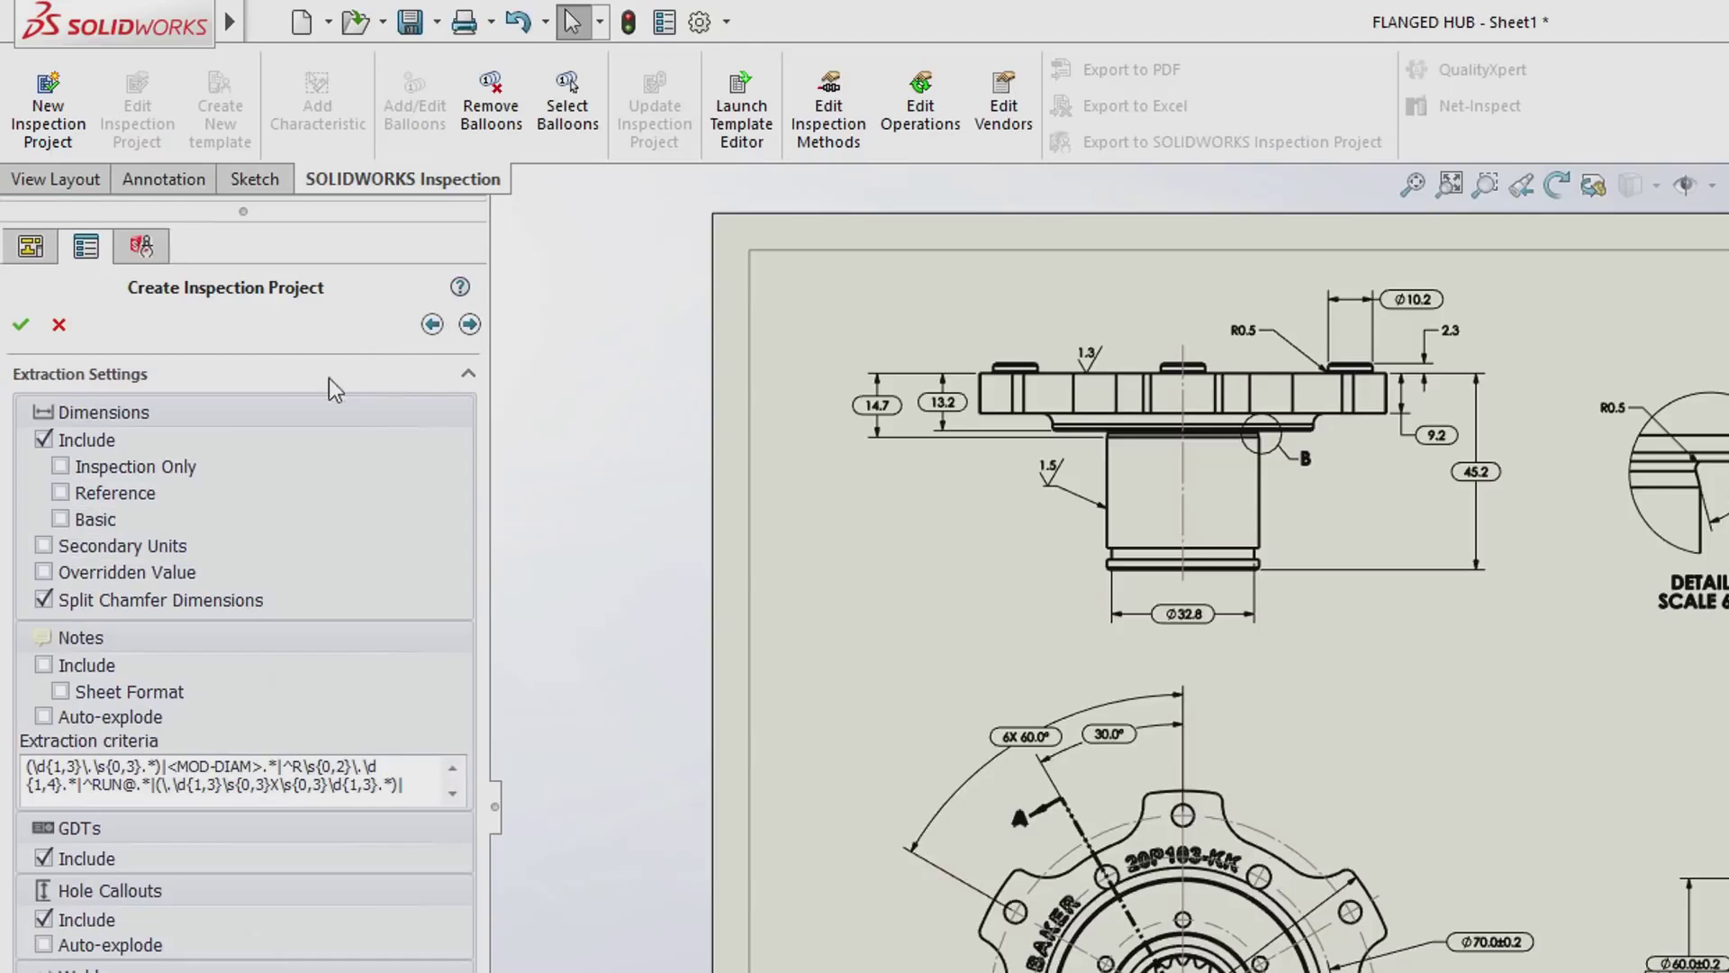
{"action": "left_click", "coordinate": [65, 468]}
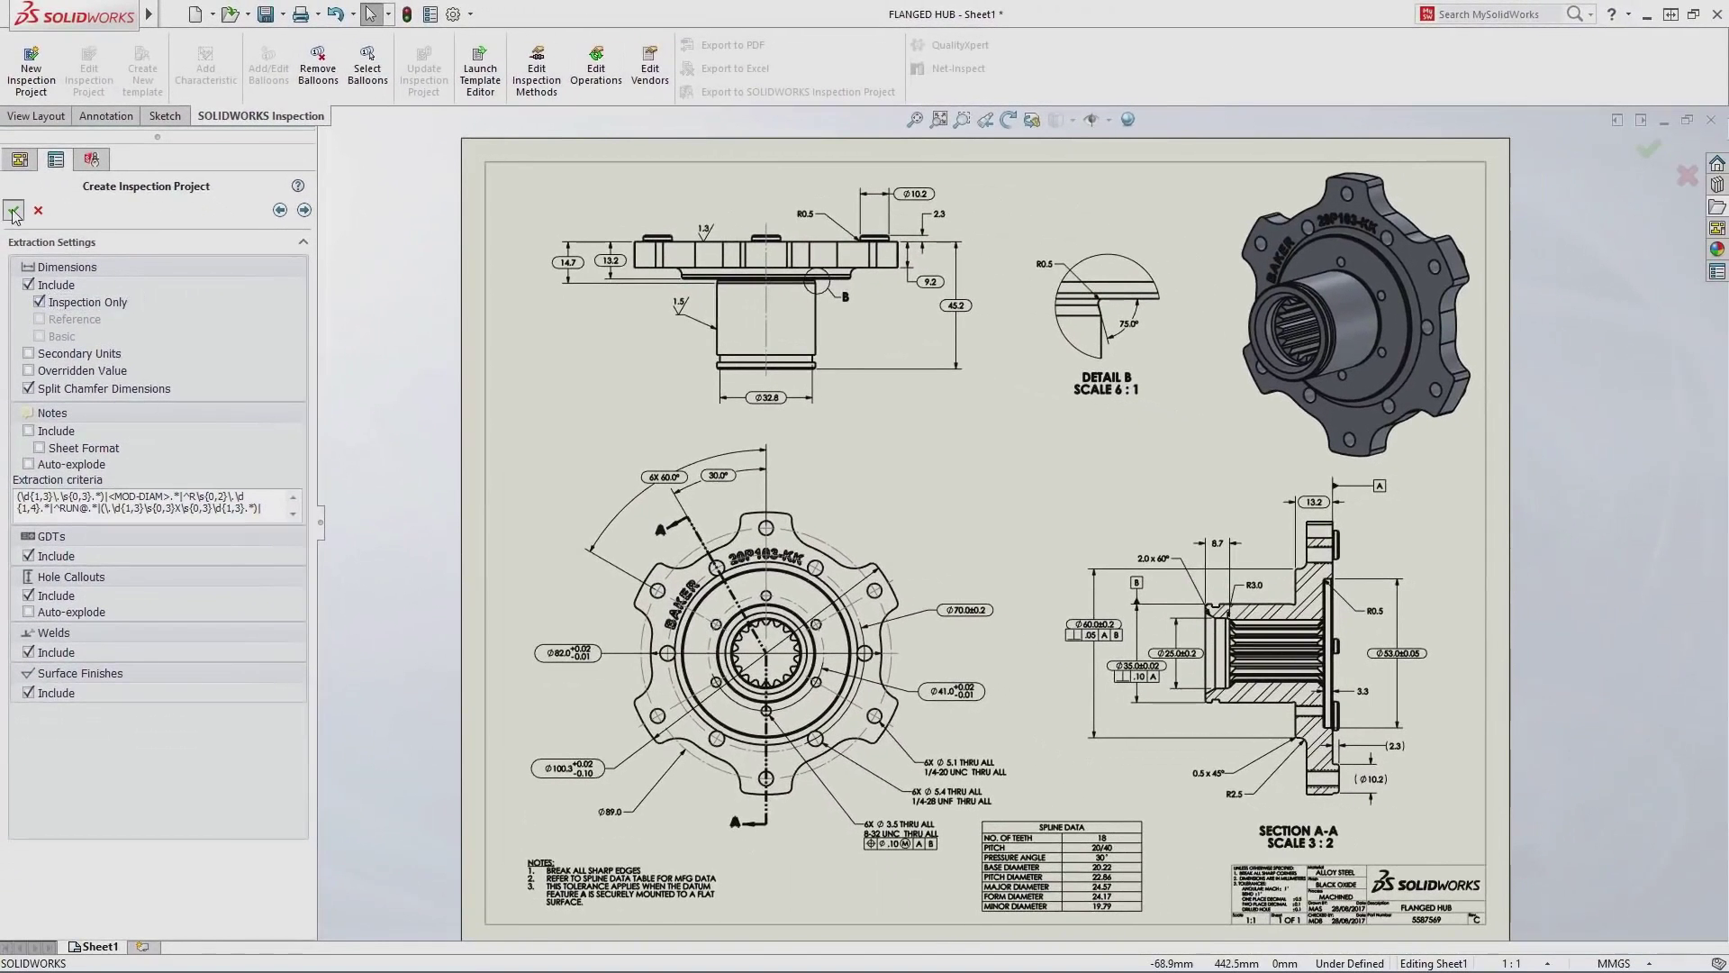
{"action": "left_click", "coordinate": [11, 209]}
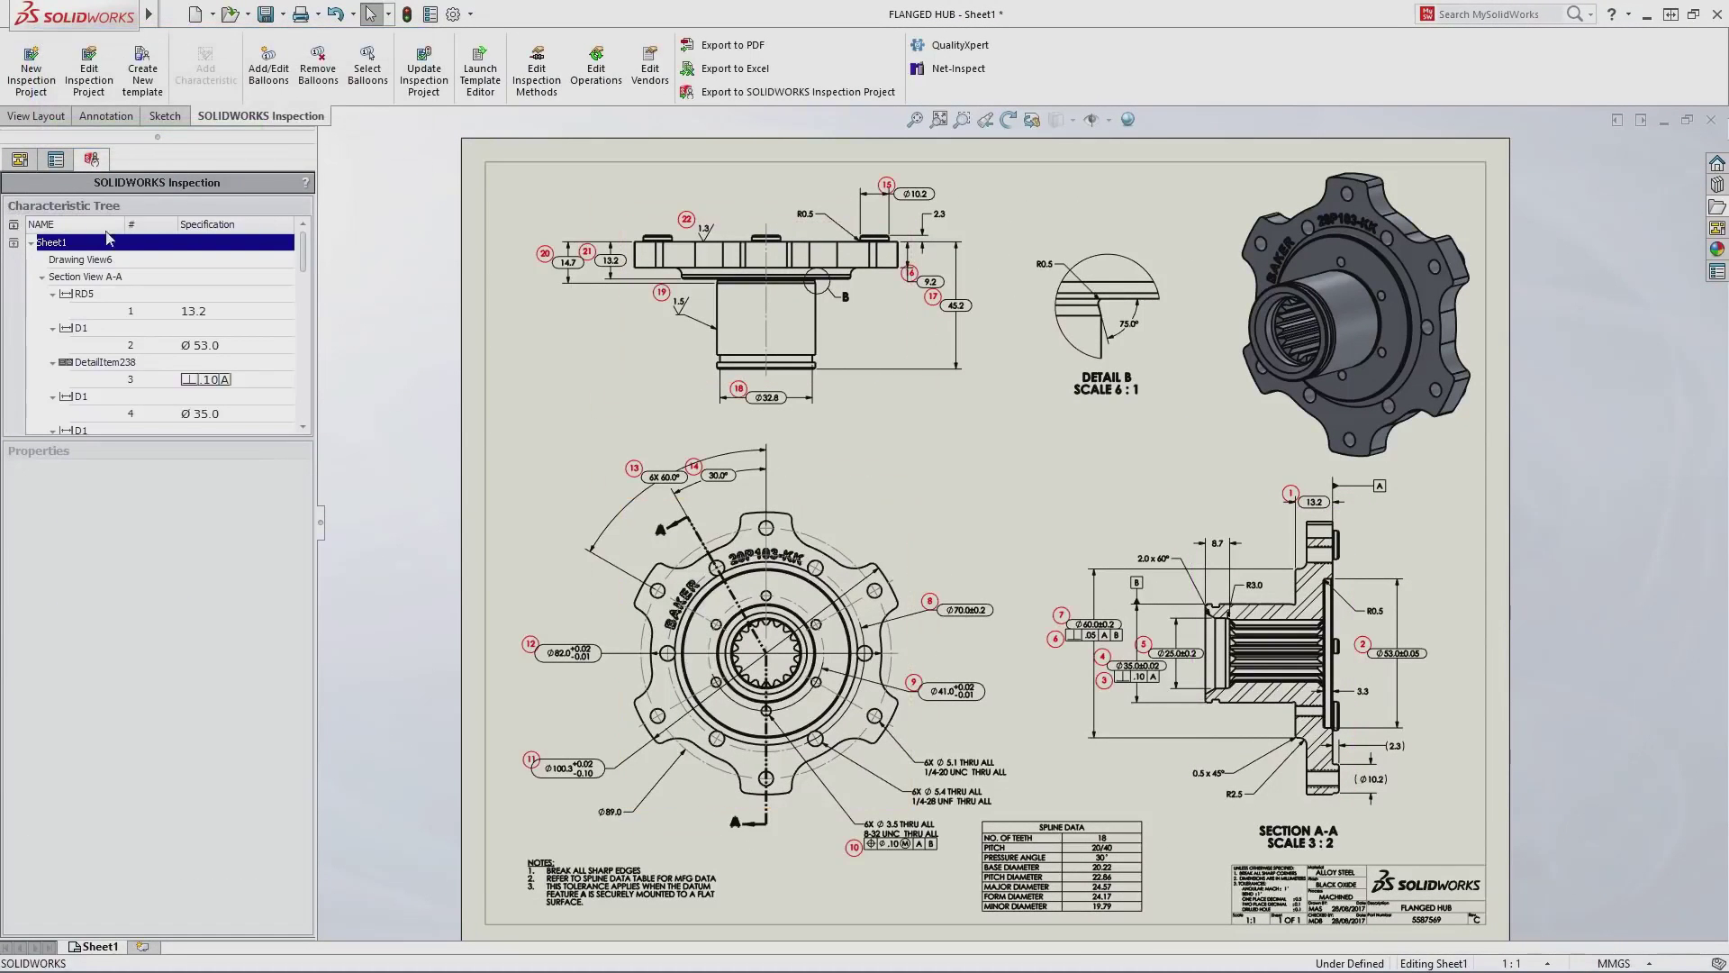
{"action": "left_click_drag", "start_coordinate": [298, 254], "coordinate": [297, 317]}
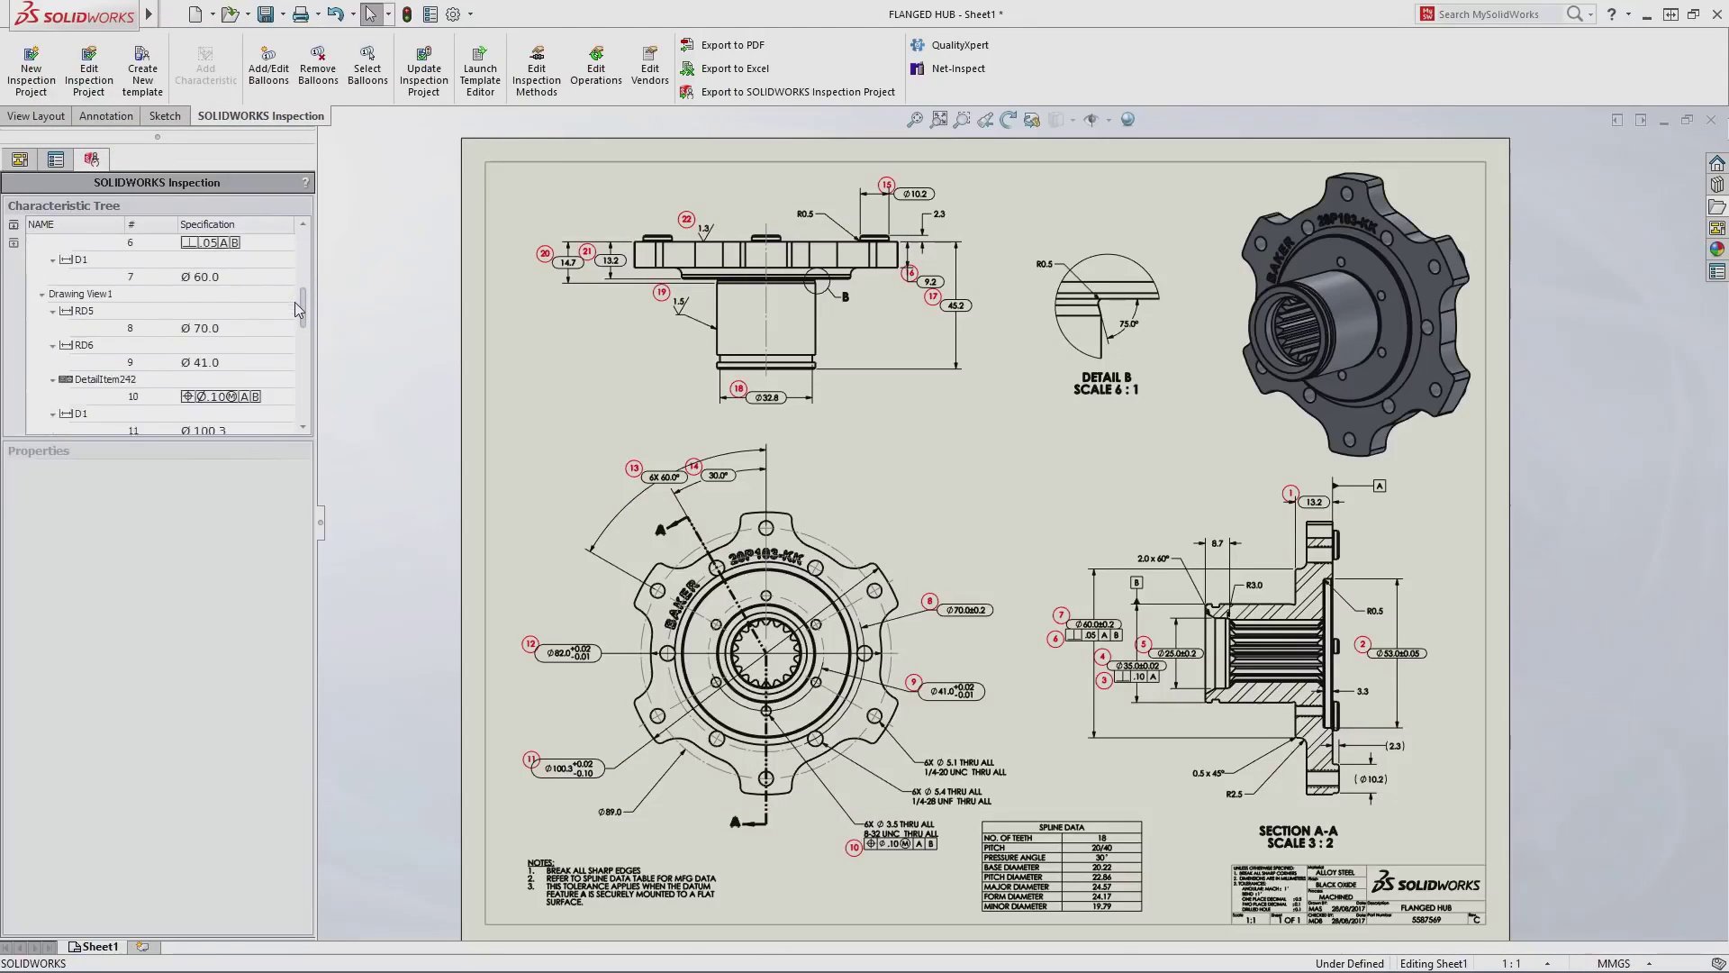
Classify characteristic 9 (Ø41.0) as Critical and flag it as Key
{"action": "left_click", "coordinate": [223, 310]}
{"action": "right_click", "coordinate": [212, 309]}
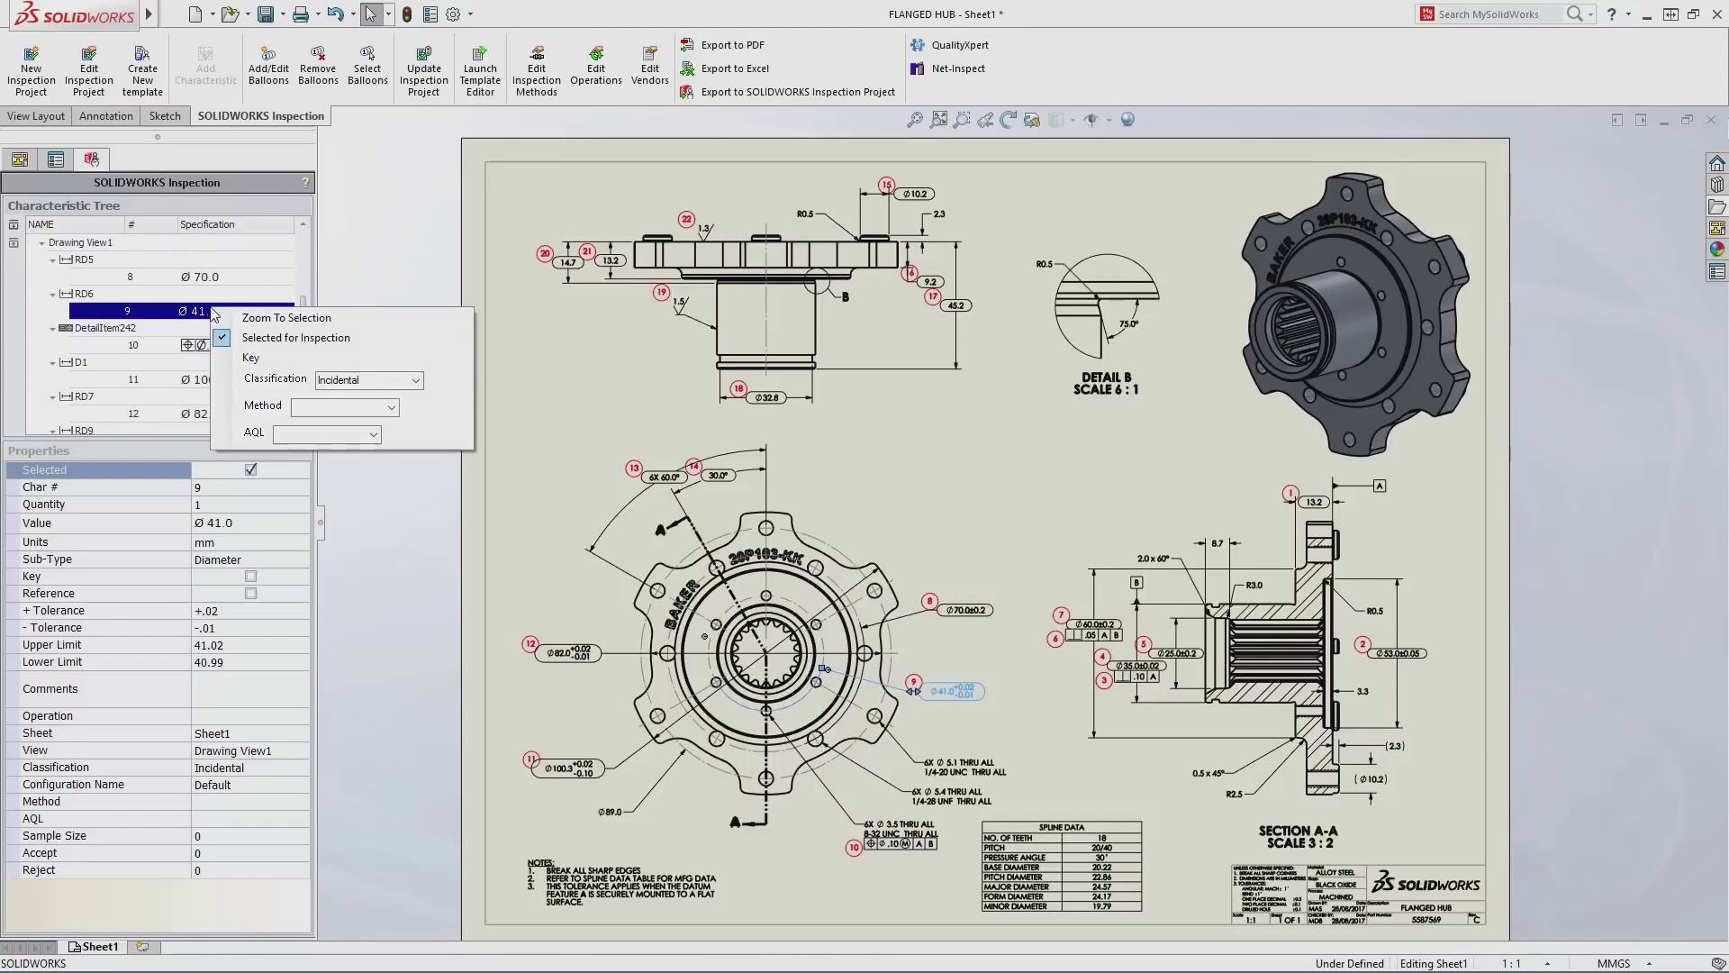
{"action": "left_click", "coordinate": [251, 320]}
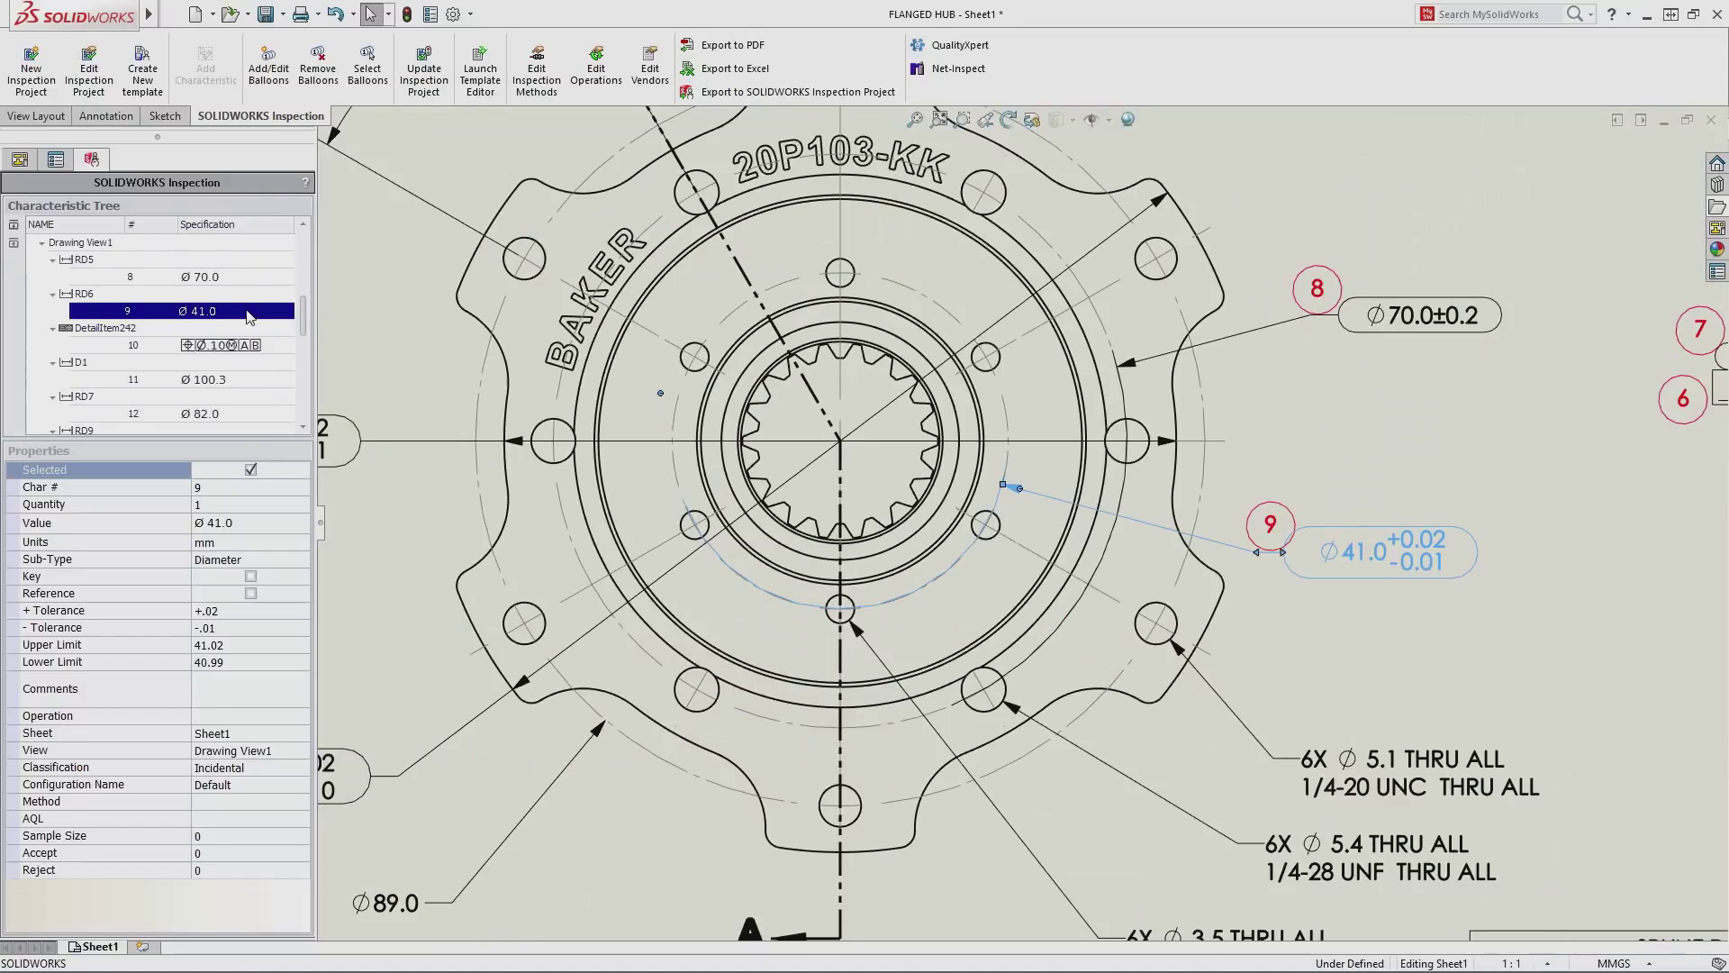
{"action": "right_click", "coordinate": [248, 316]}
{"action": "left_click", "coordinate": [453, 383]}
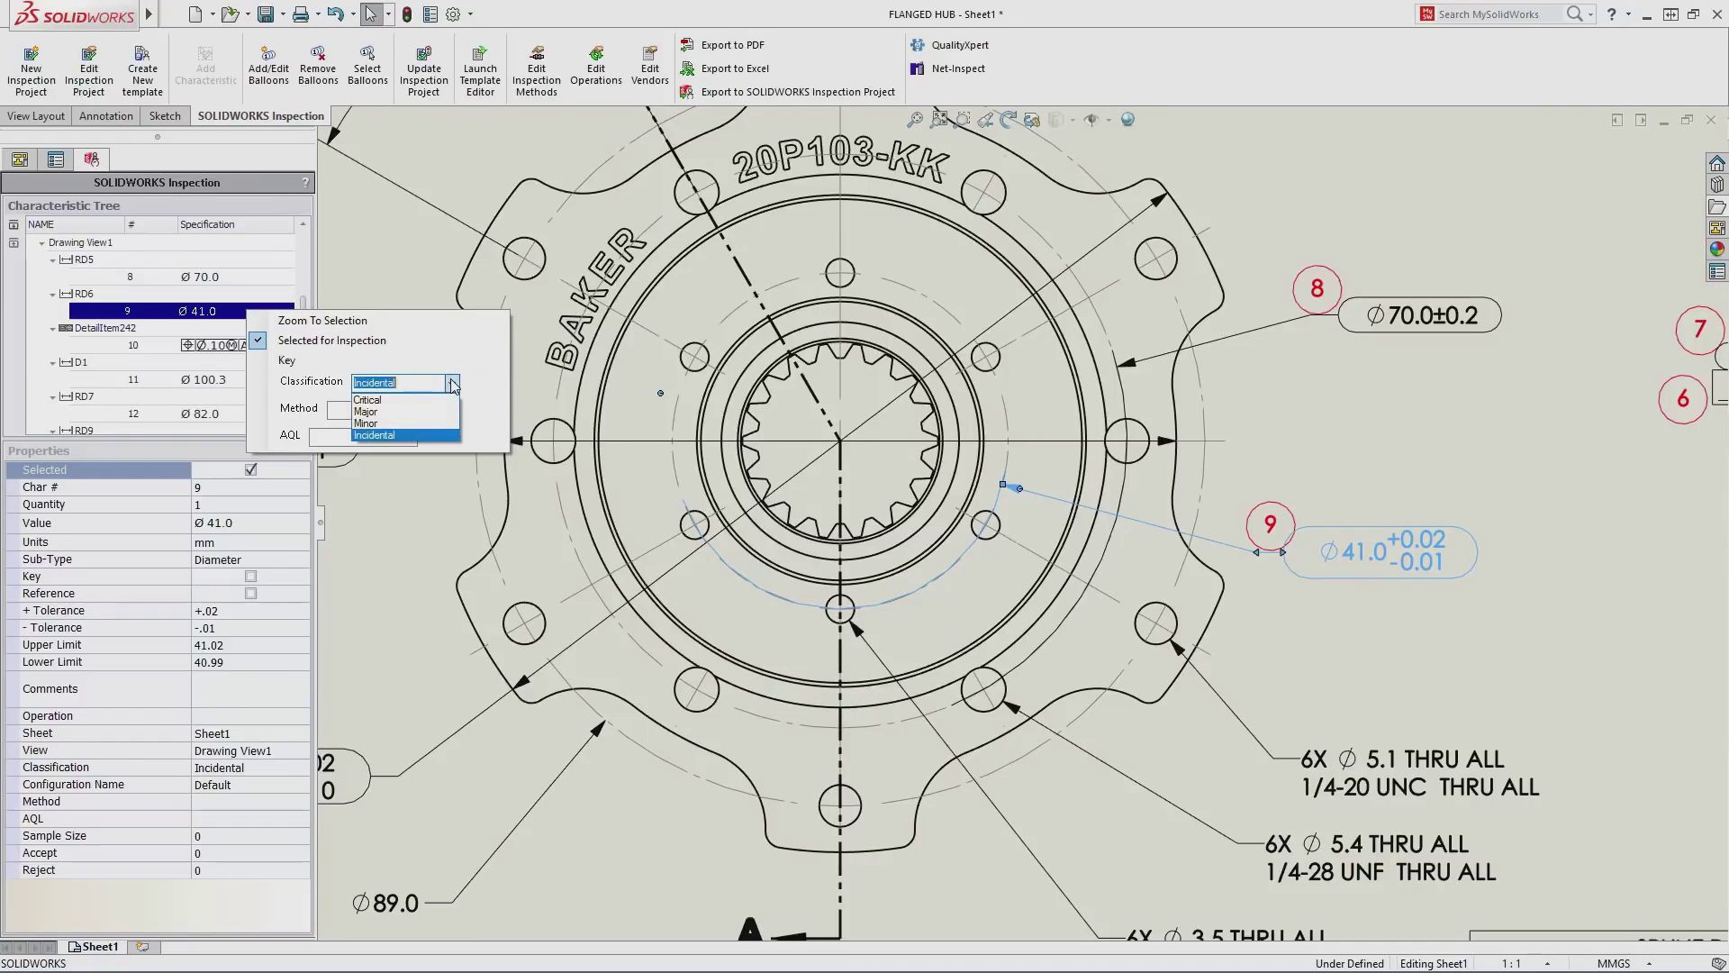
{"action": "left_click", "coordinate": [402, 398]}
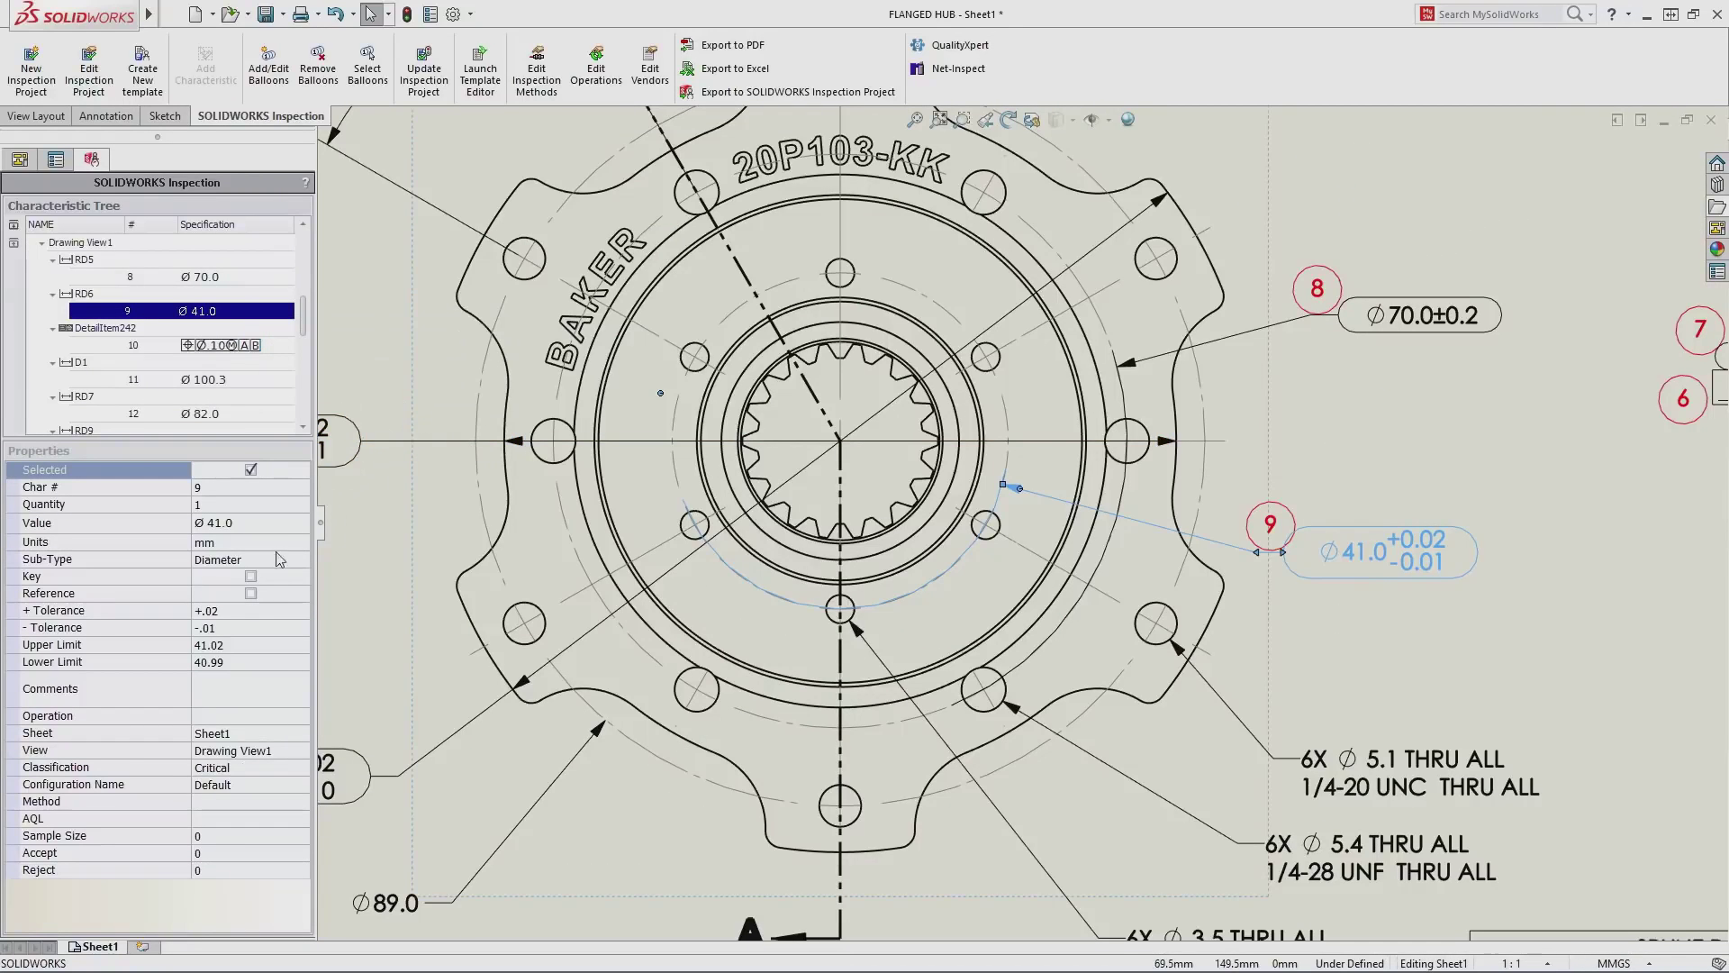
{"action": "left_click", "coordinate": [250, 577]}
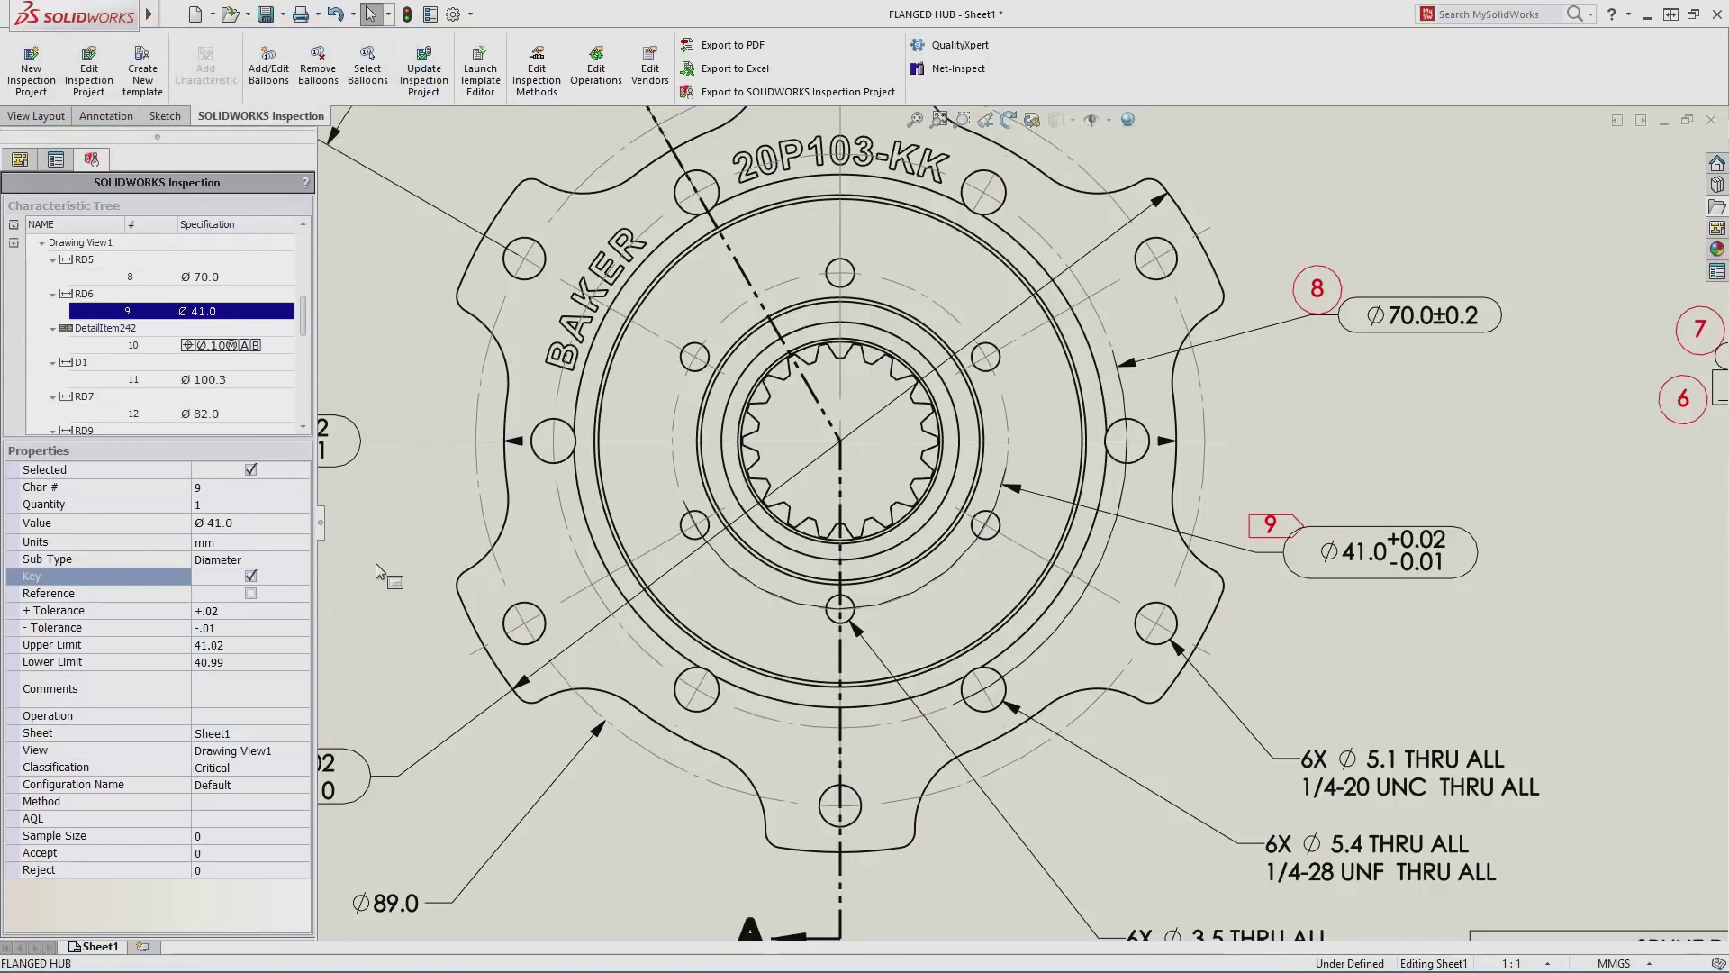
{"action": "key", "text": "f"}
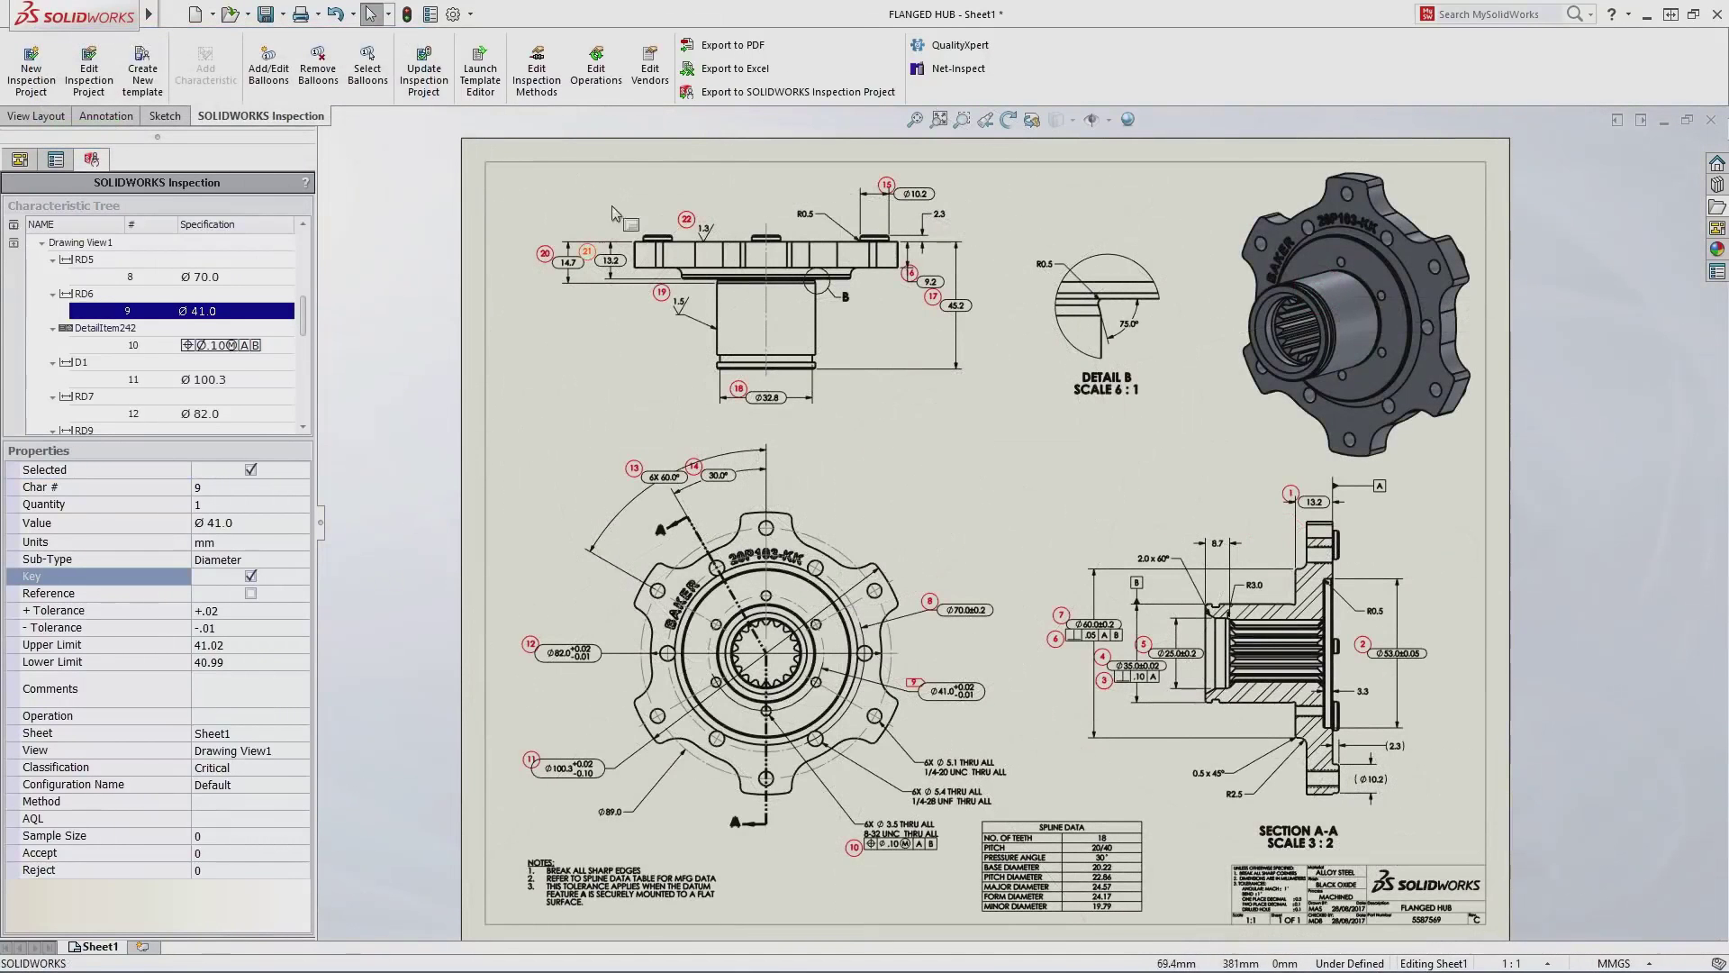
Export the characteristics to Excel using the AS9102.xlt template
{"action": "left_click", "coordinate": [716, 70]}
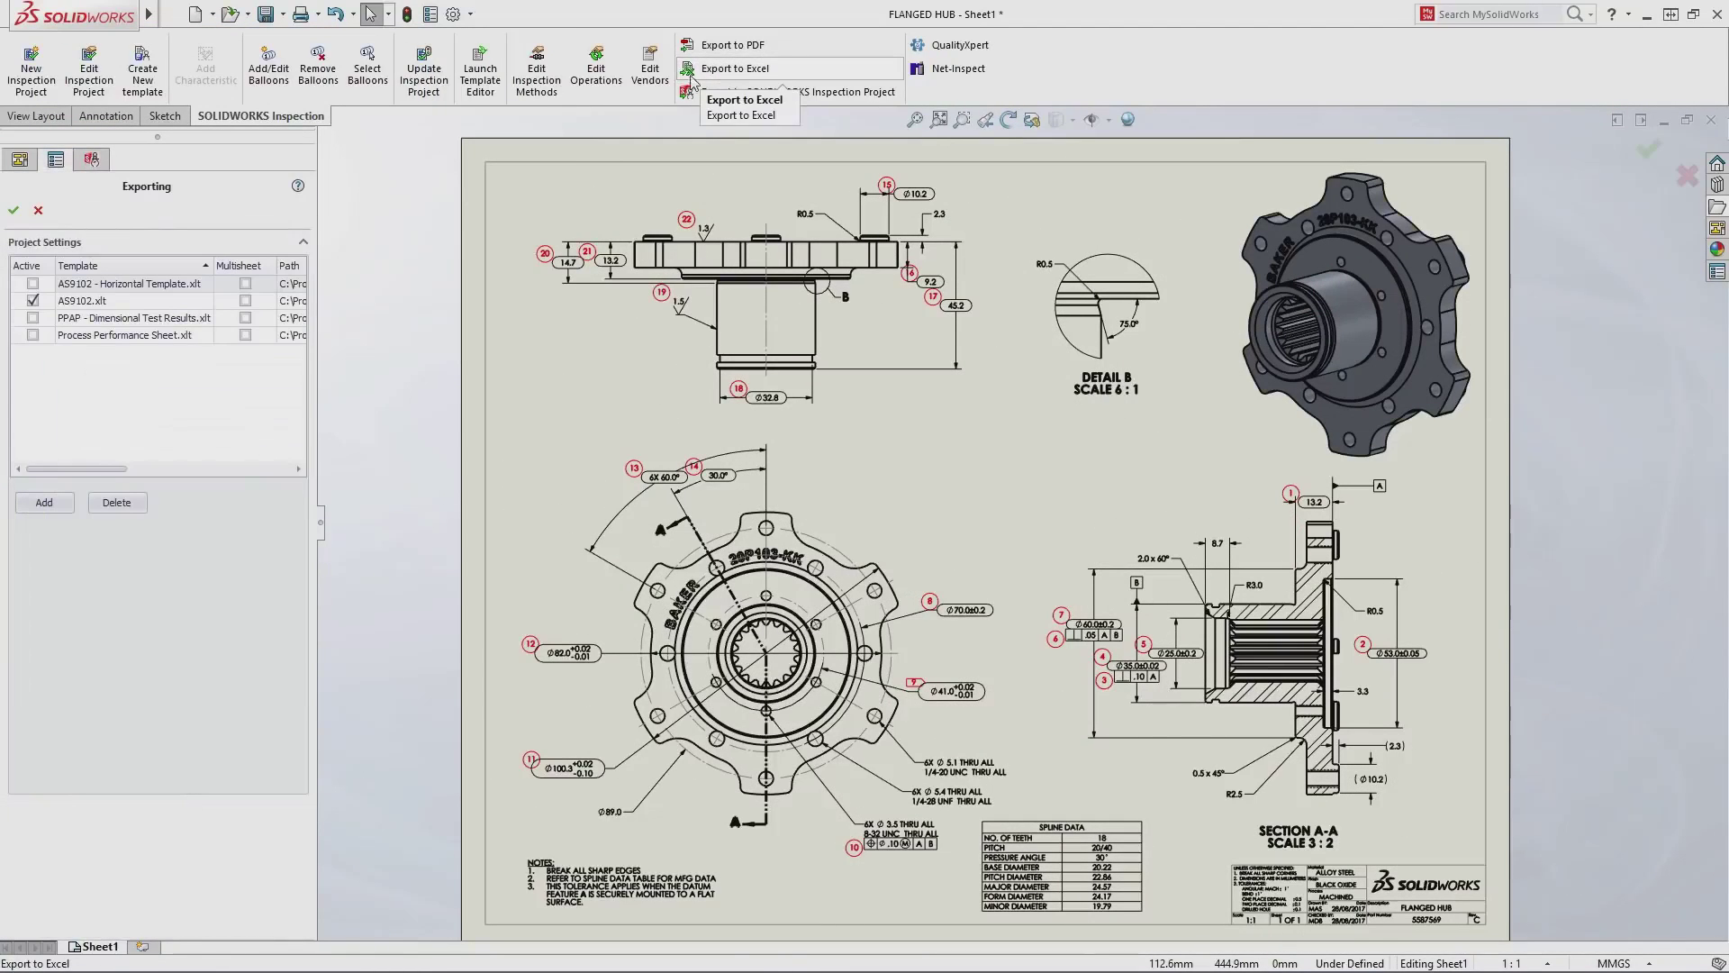
{"action": "left_click", "coordinate": [15, 213]}
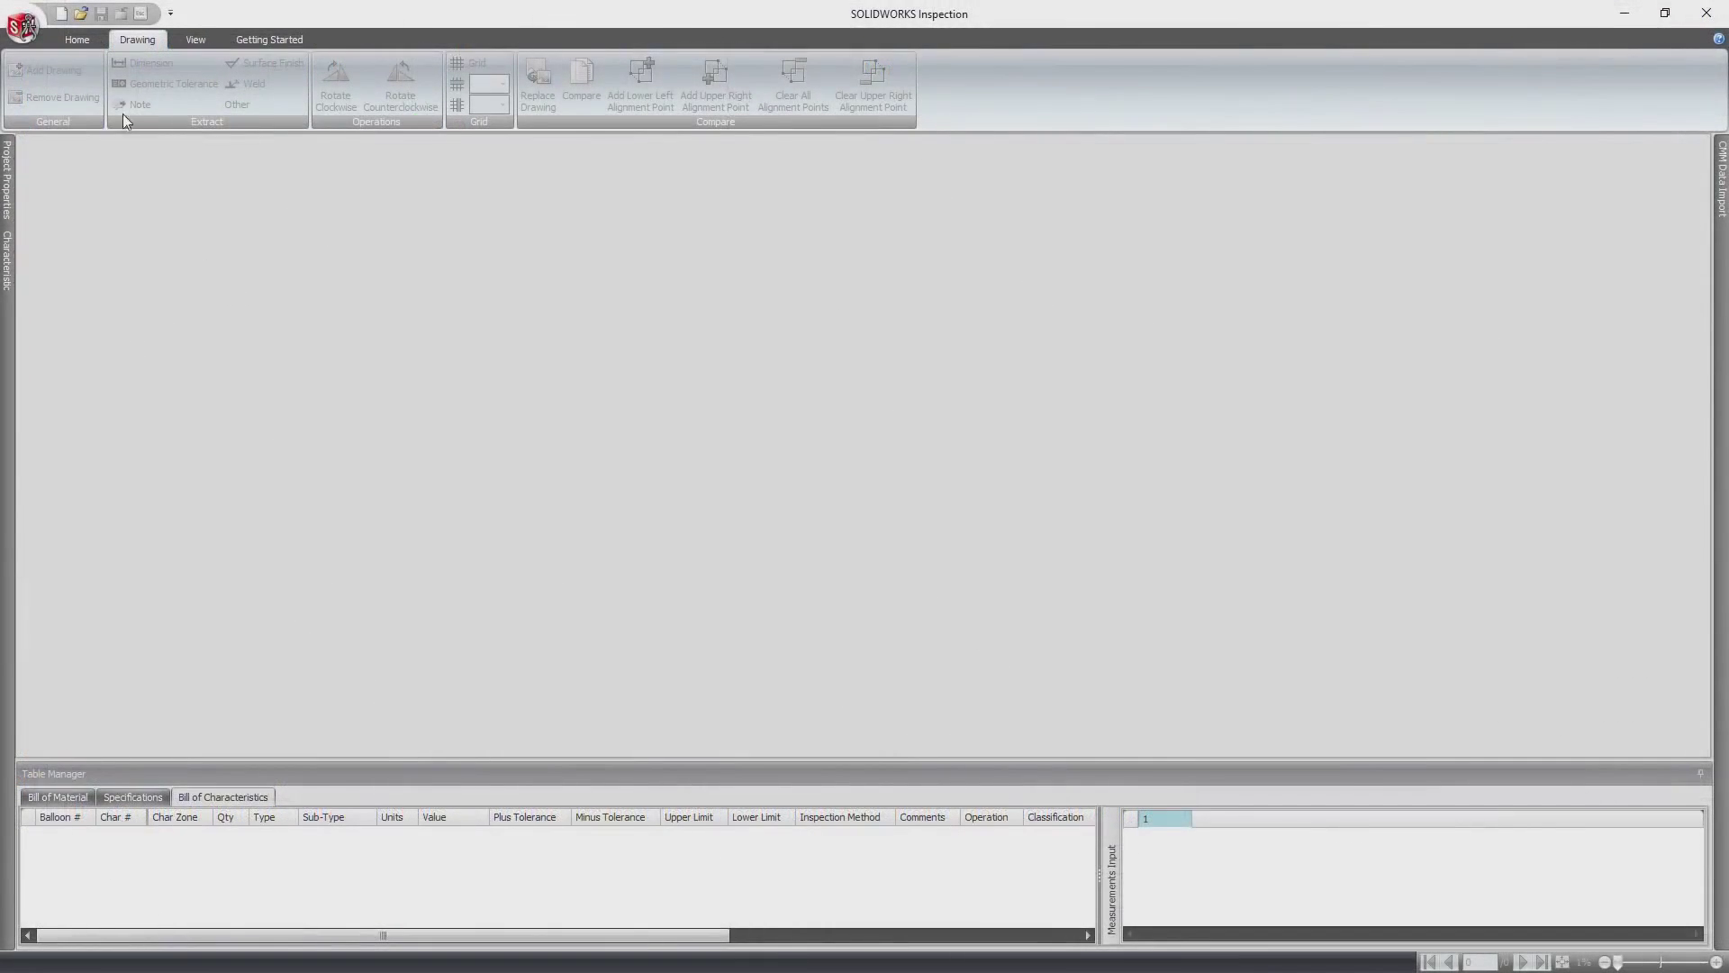
Start a standalone project with the metric AS9102 template on Shaft.PDF
{"action": "left_click", "coordinate": [62, 14]}
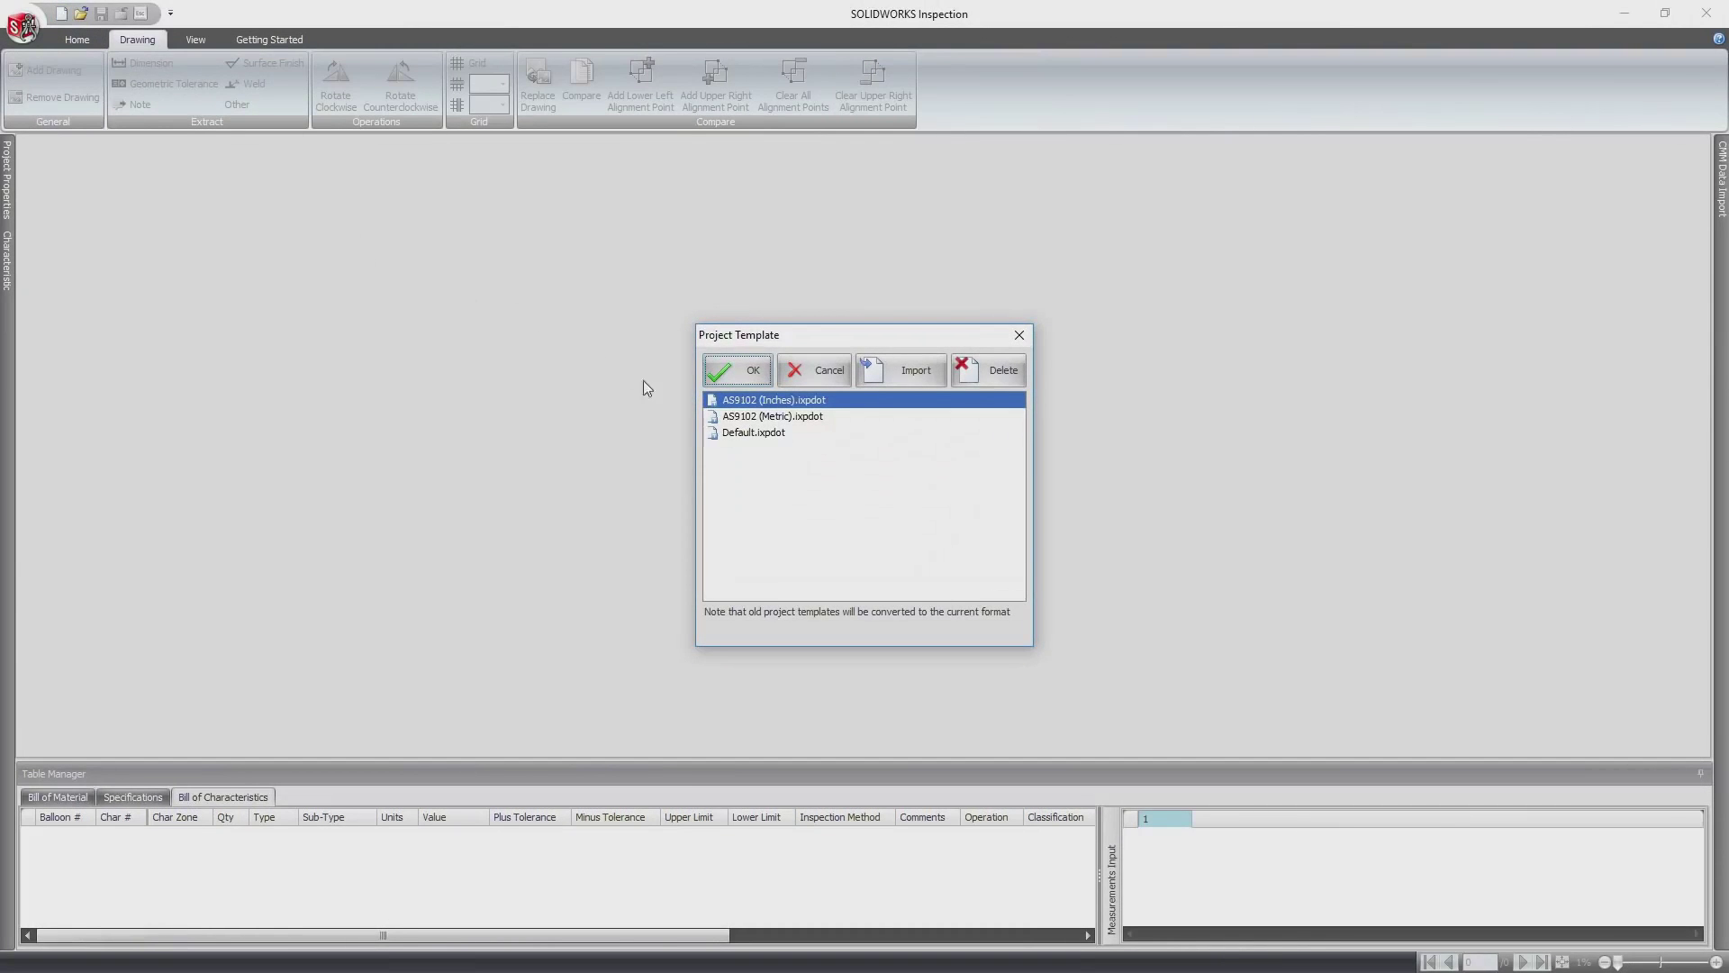
{"action": "left_click", "coordinate": [747, 418]}
{"action": "left_click", "coordinate": [734, 374]}
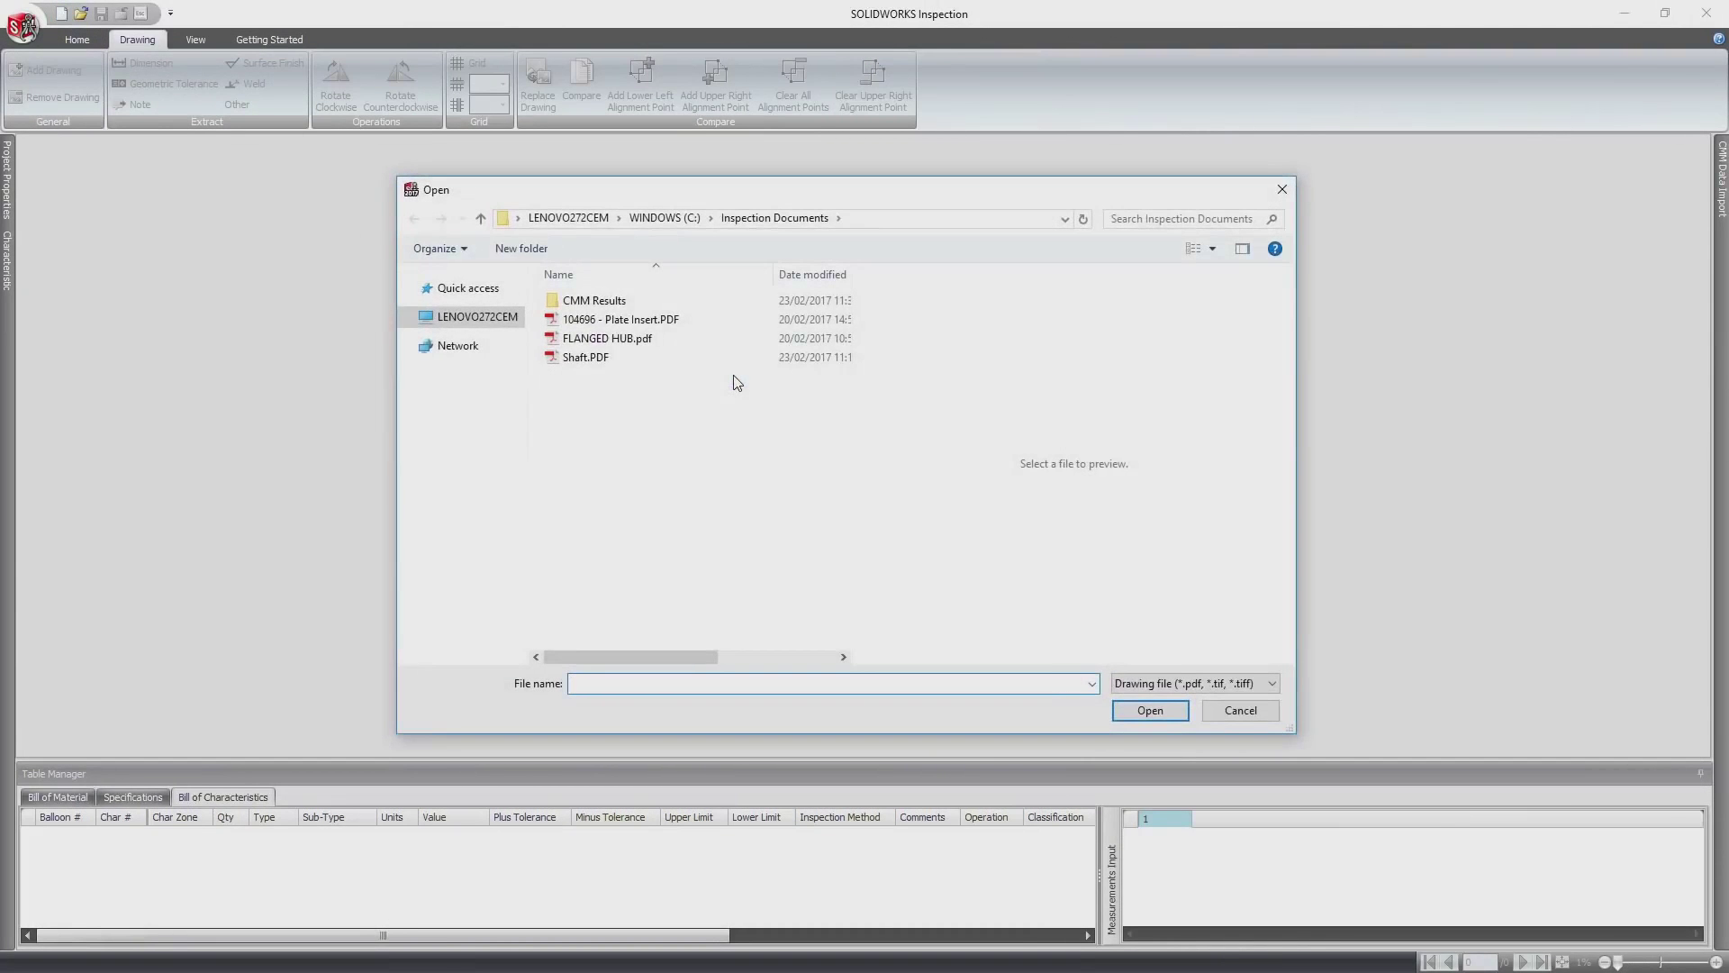
{"action": "left_click", "coordinate": [582, 361]}
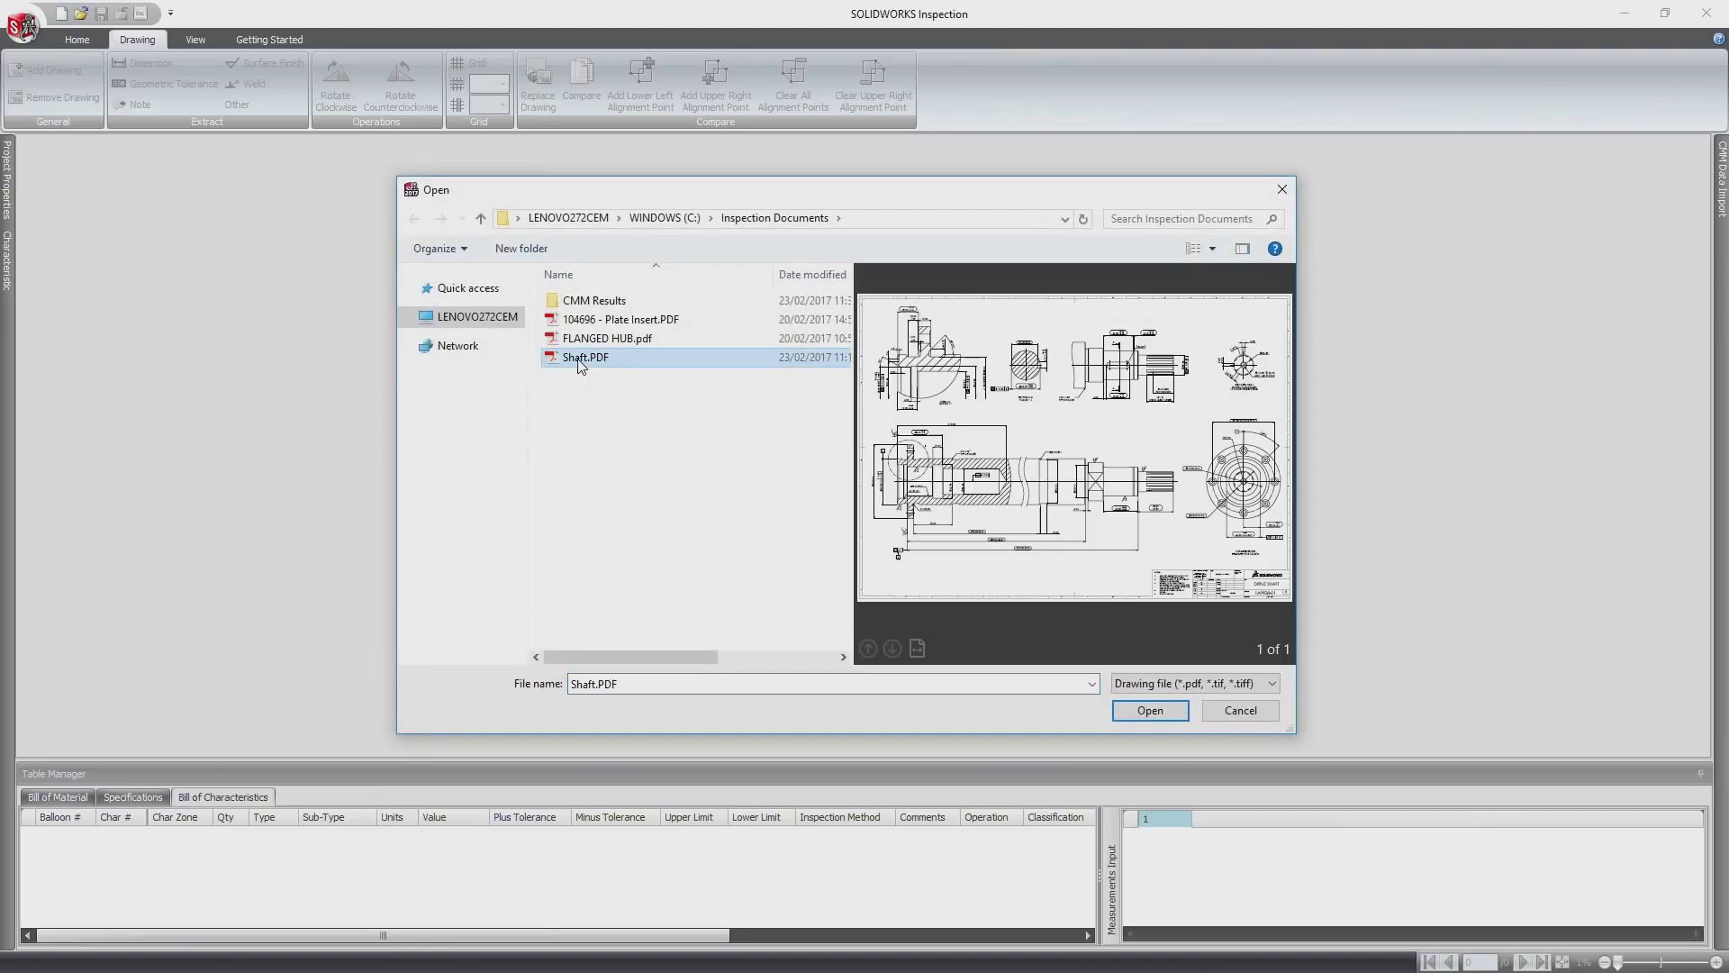
{"action": "left_click", "coordinate": [1142, 712]}
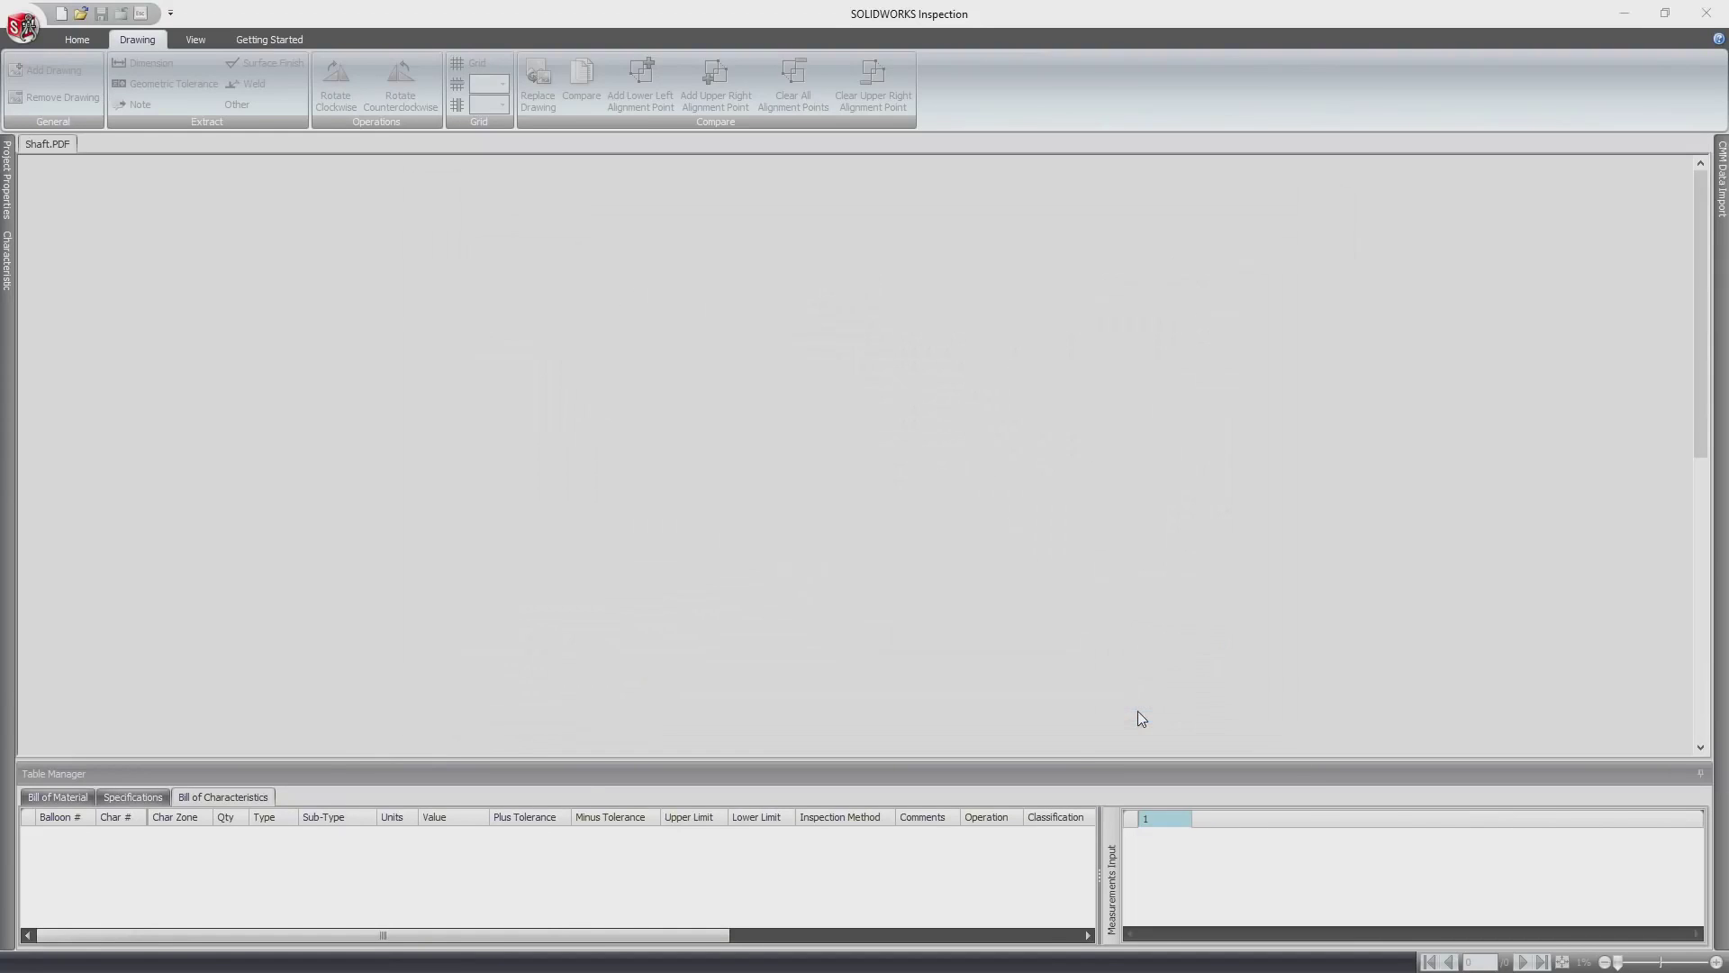
Balloon the 67.00, 68.30/67.80, Ø74.00±0.2, Ø56.00±0.05 and 65.50-with-parallelism dimensions
{"action": "left_click_drag", "start_coordinate": [352, 460], "coordinate": [515, 517]}
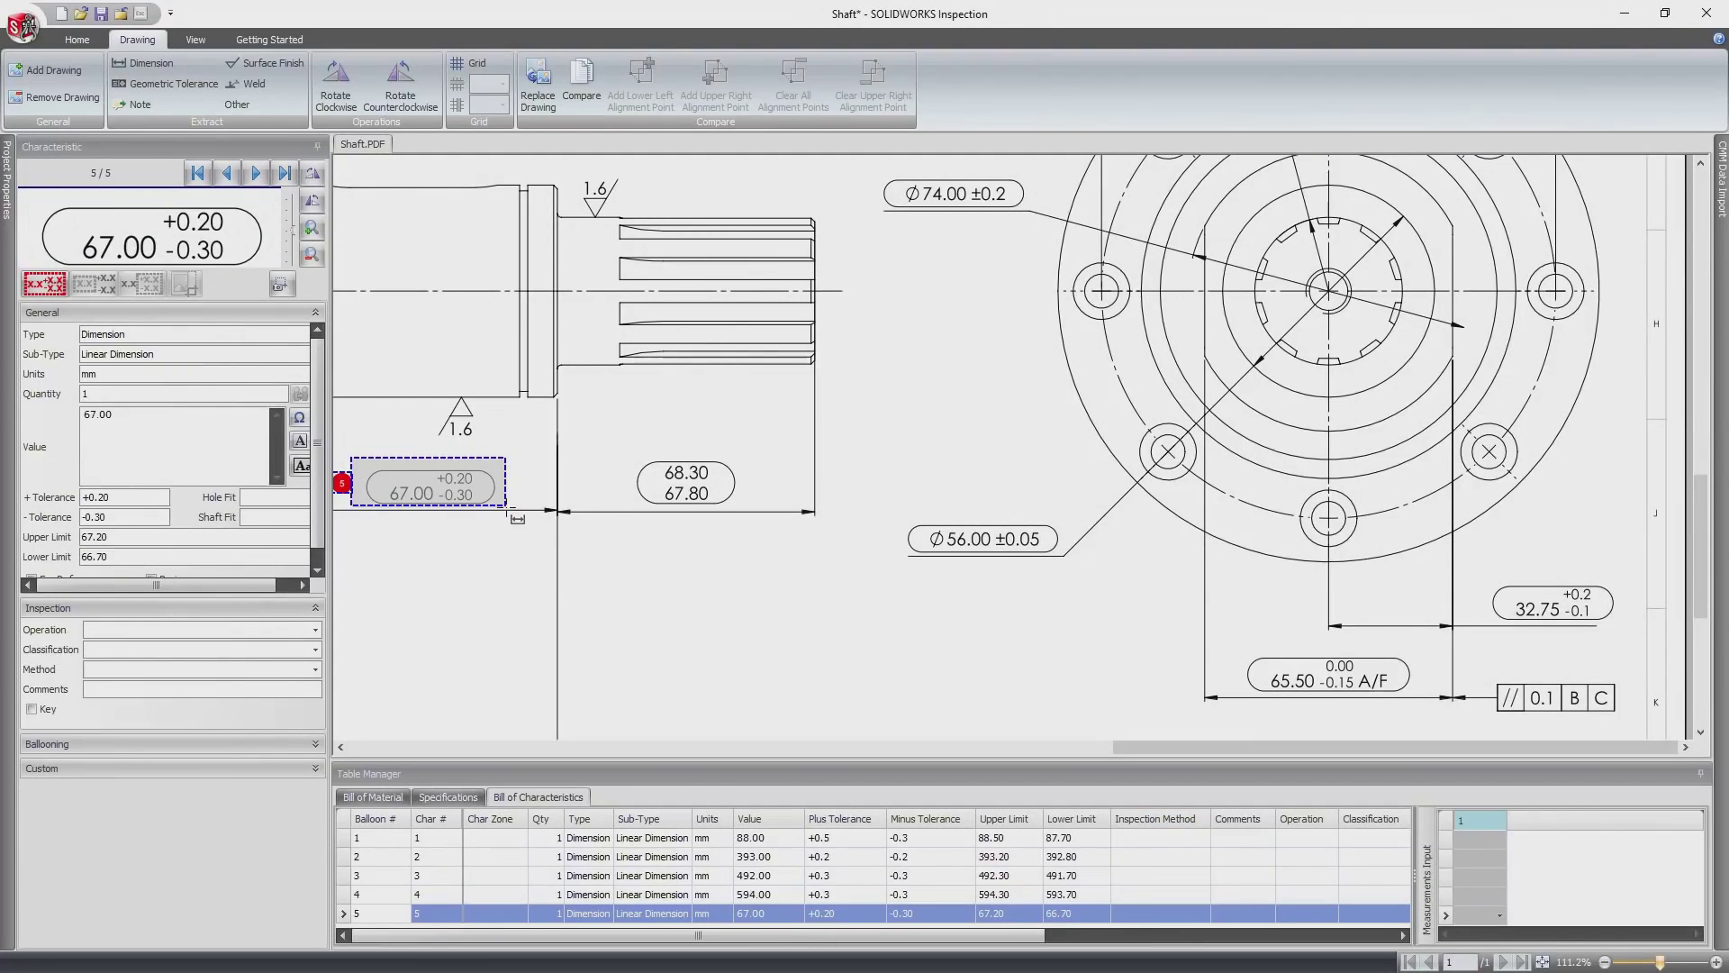
{"action": "left_click_drag", "start_coordinate": [705, 497], "coordinate": [771, 527]}
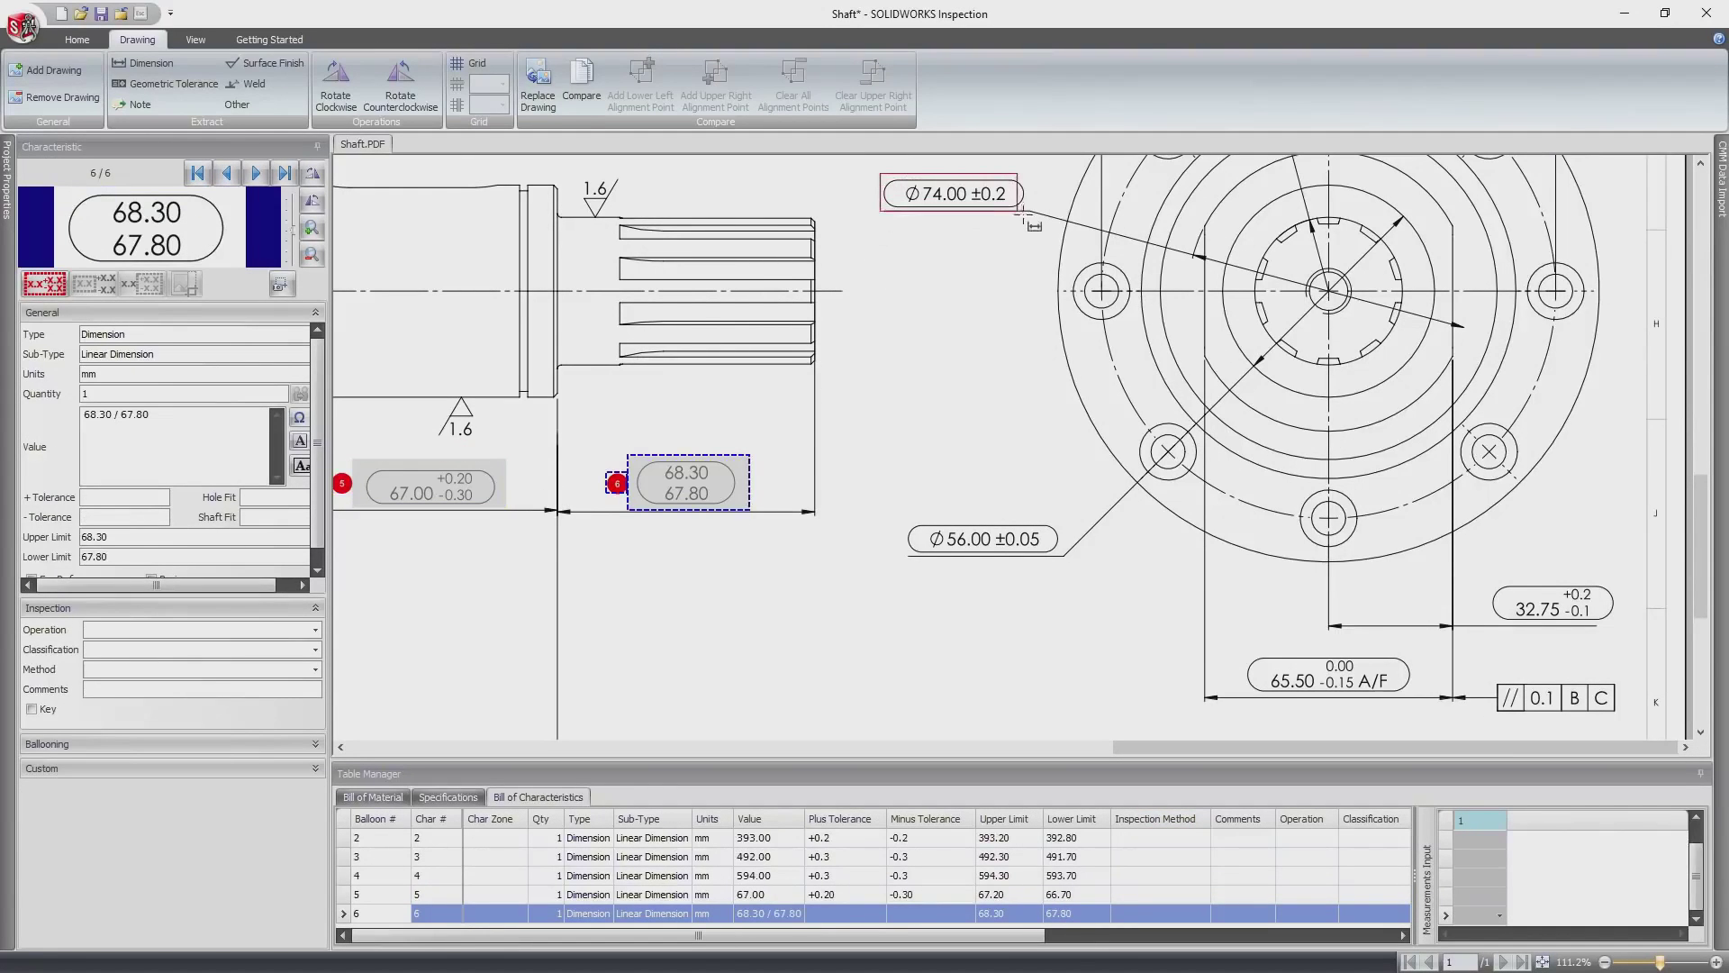
{"action": "left_click_drag", "start_coordinate": [884, 175], "coordinate": [1044, 233]}
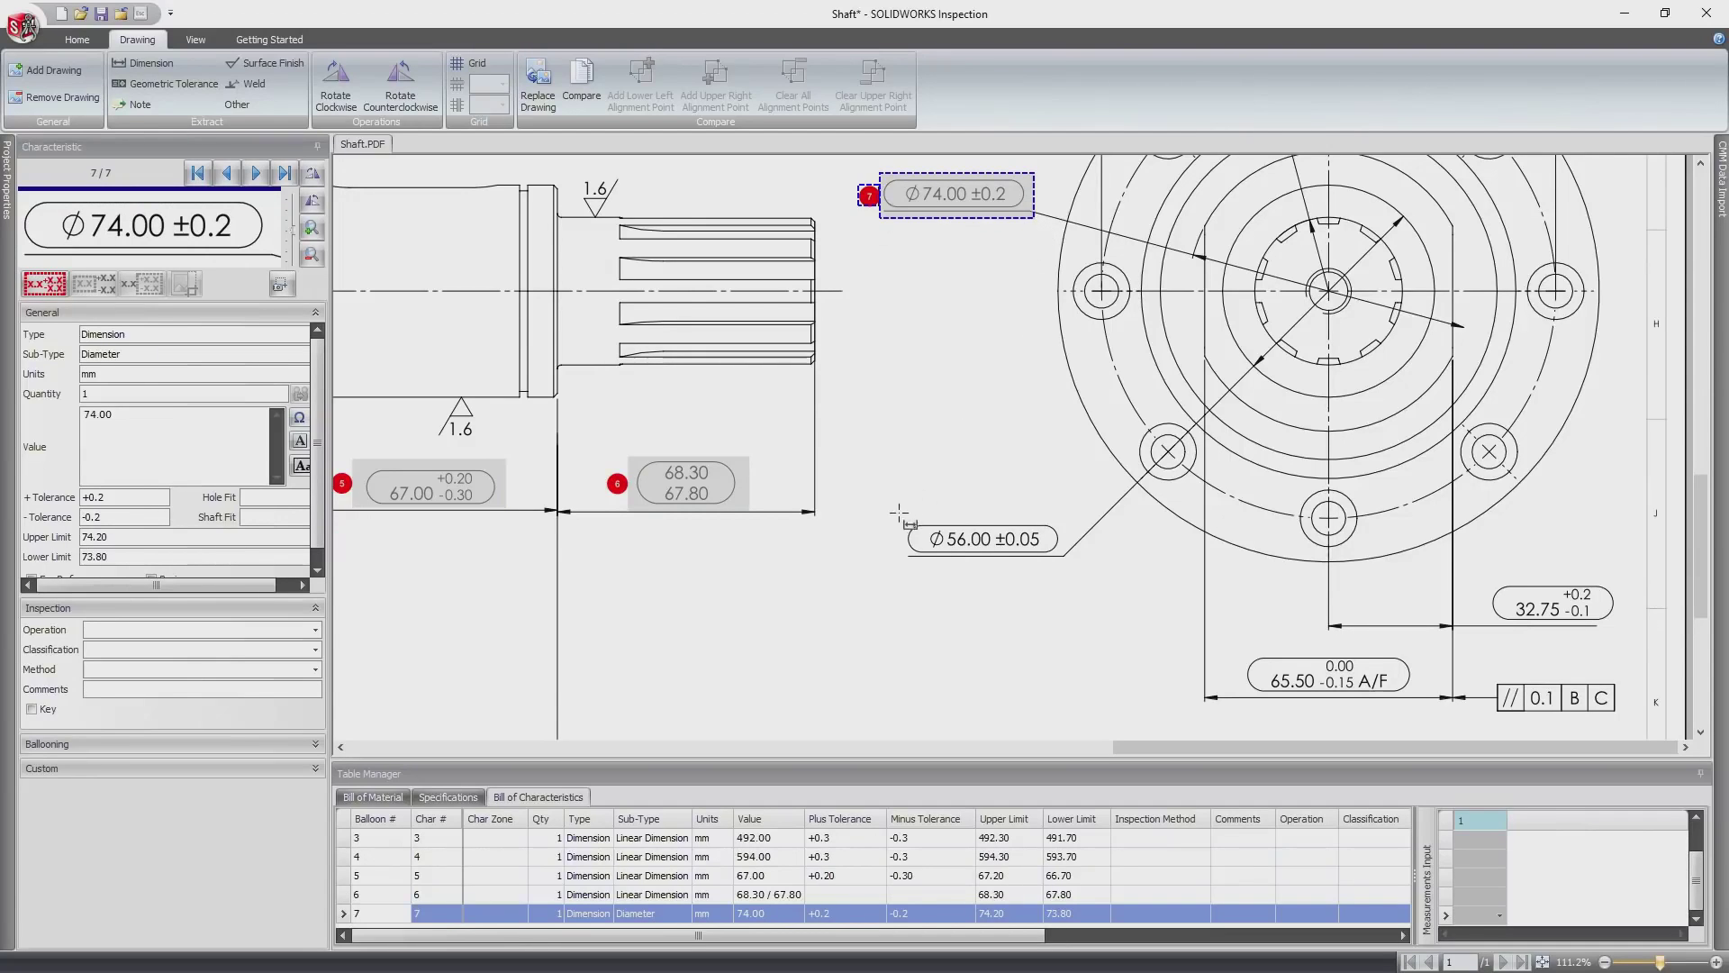
{"action": "left_click_drag", "start_coordinate": [900, 514], "coordinate": [1080, 577]}
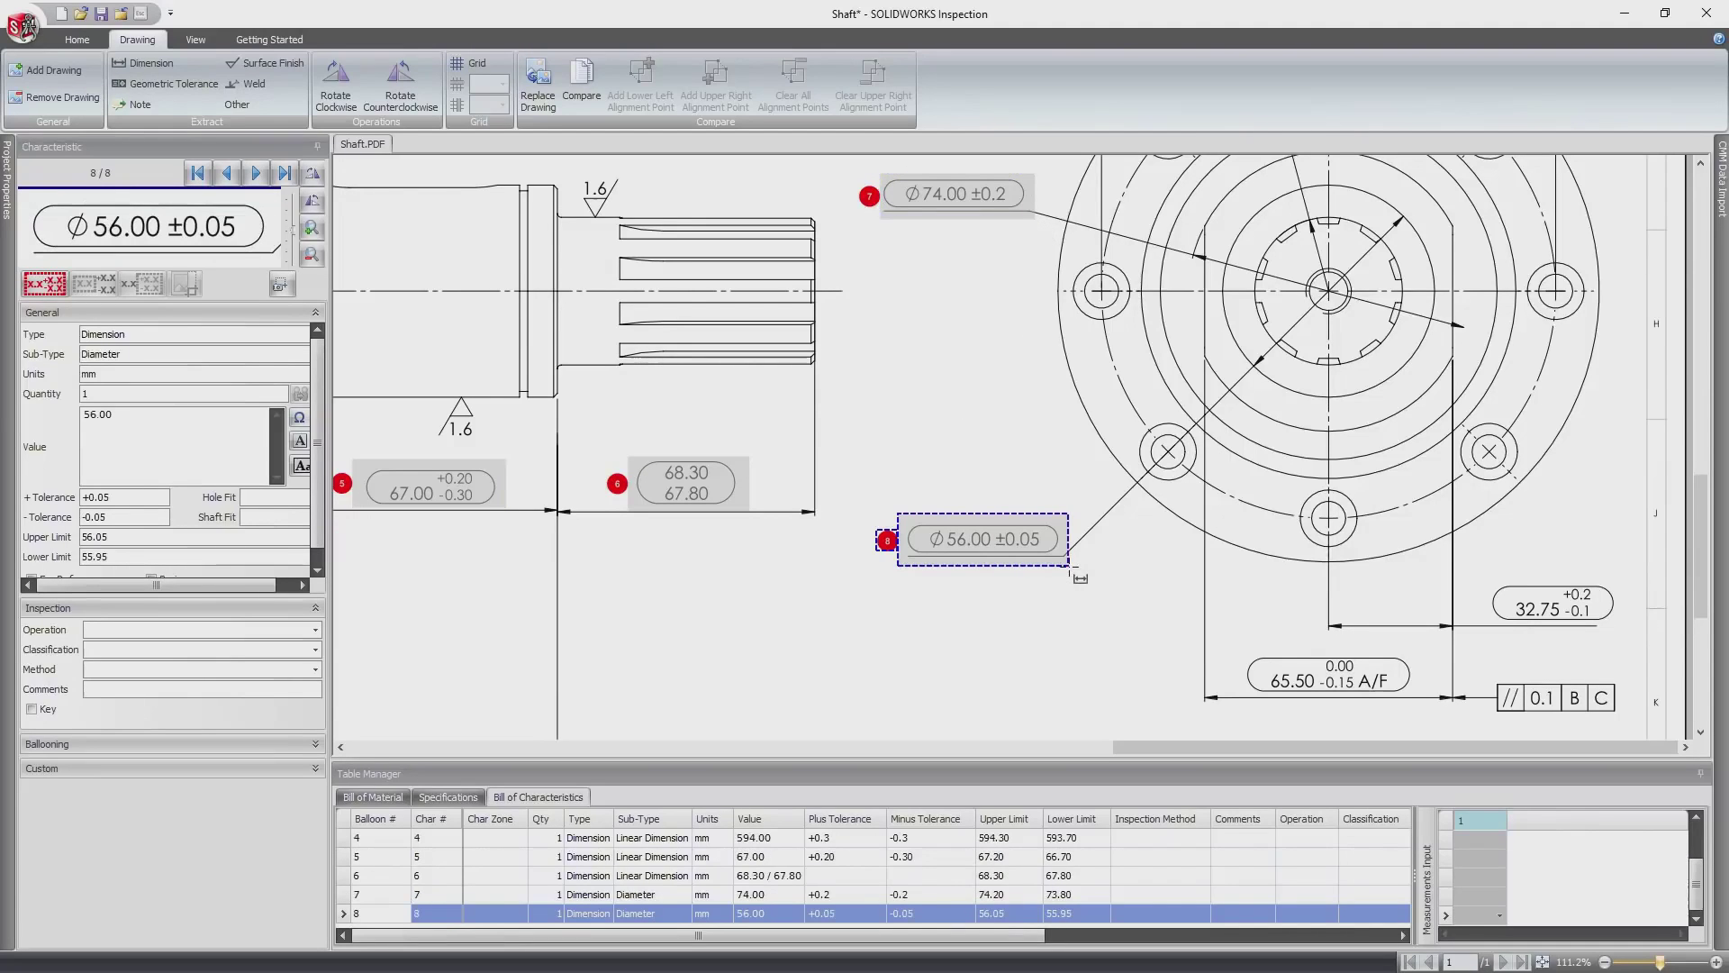
{"action": "left_click_drag", "start_coordinate": [1233, 646], "coordinate": [1423, 700]}
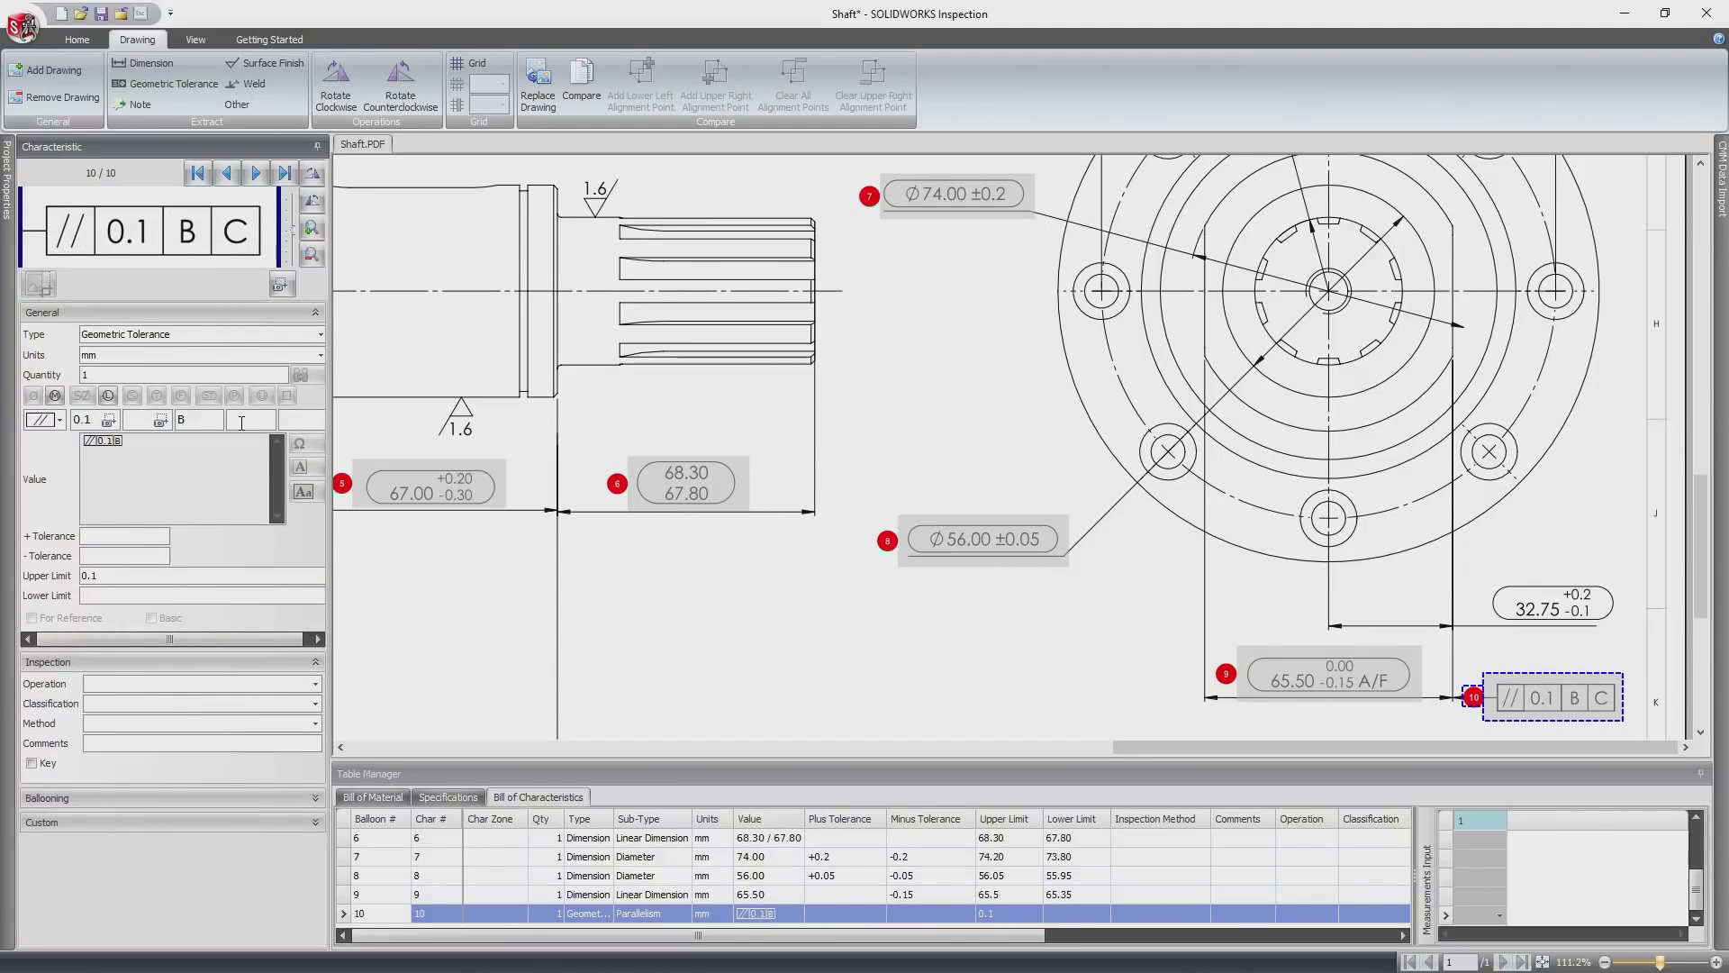
Classify characteristic 10 as Major with CMM as its inspection method
{"action": "left_click", "coordinate": [315, 703]}
{"action": "left_click", "coordinate": [249, 735]}
{"action": "left_click", "coordinate": [315, 724]}
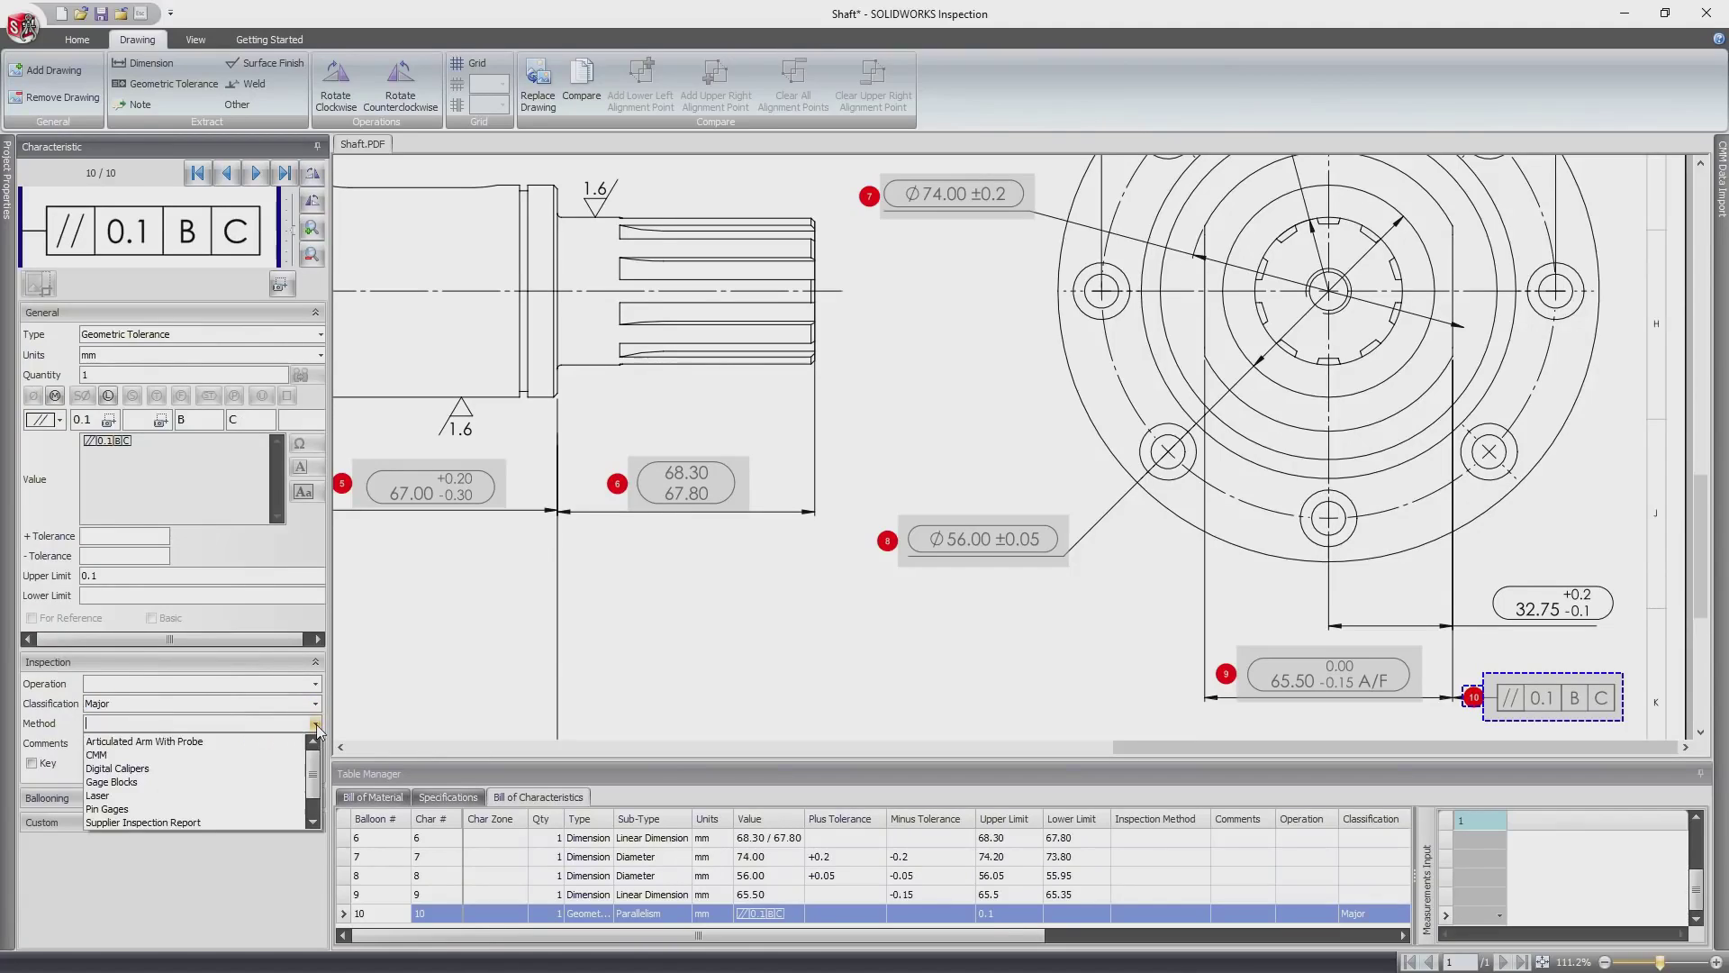
{"action": "left_click", "coordinate": [274, 757]}
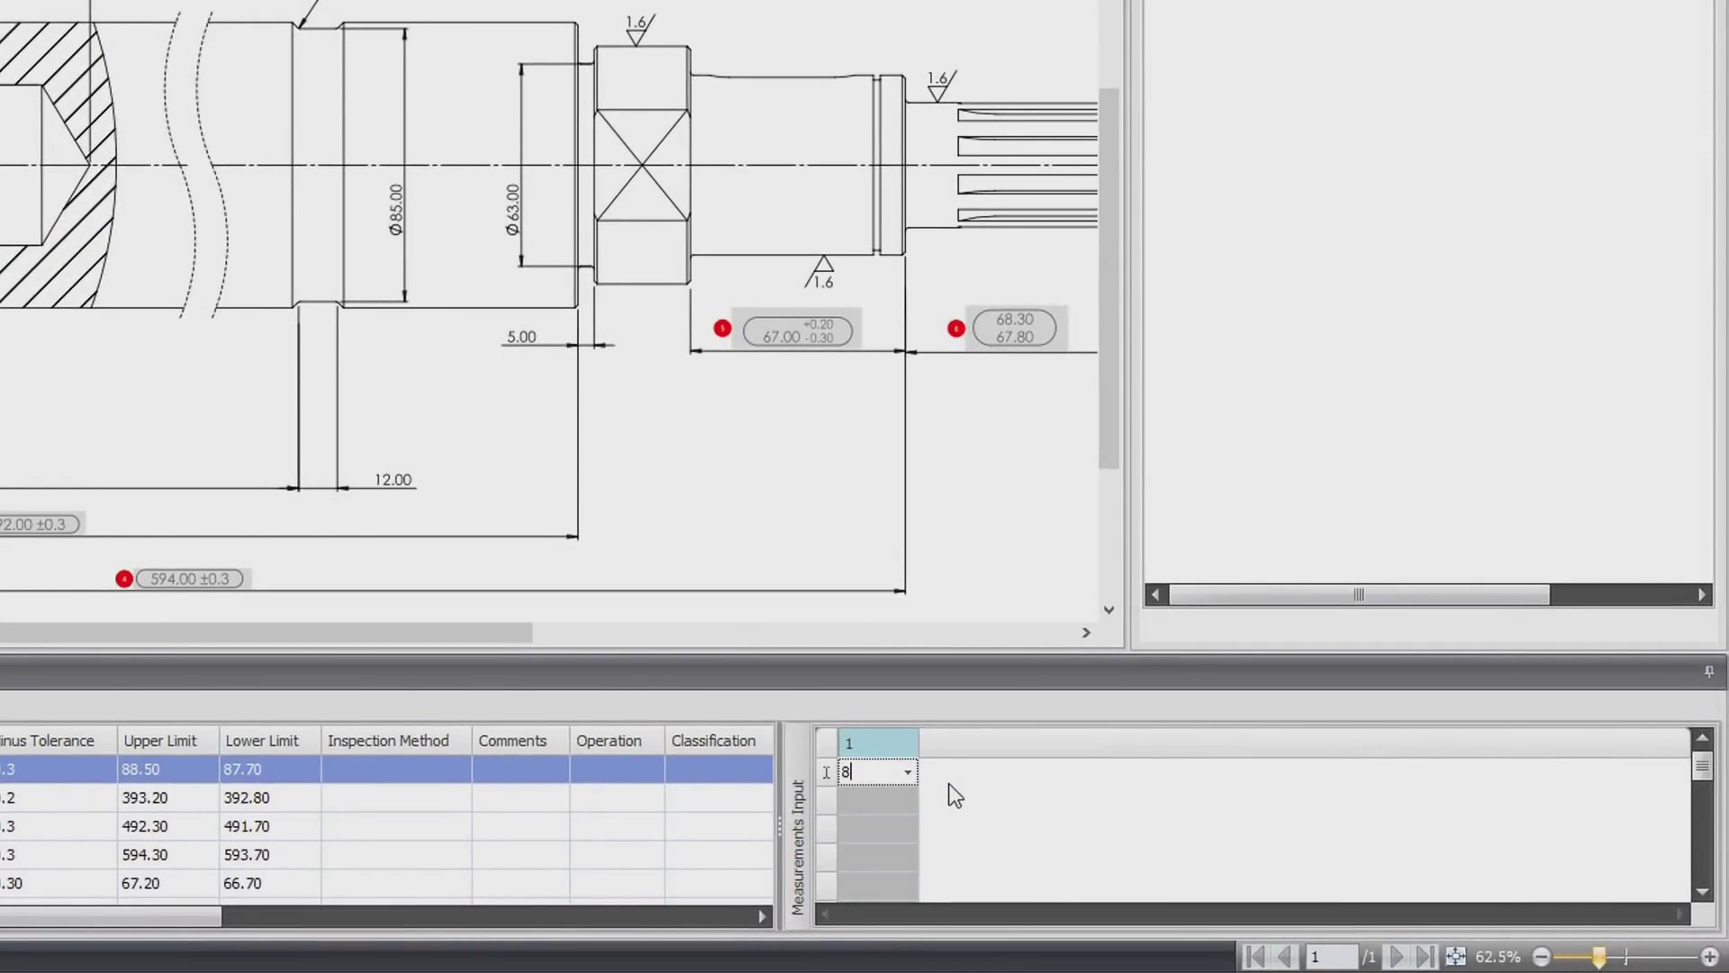
Enter 88.4, 393.1, 492.25 and 594.2 in the Measurements Input grid
{"action": "key", "text": "Return"}
{"action": "type", "text": "393.1"}
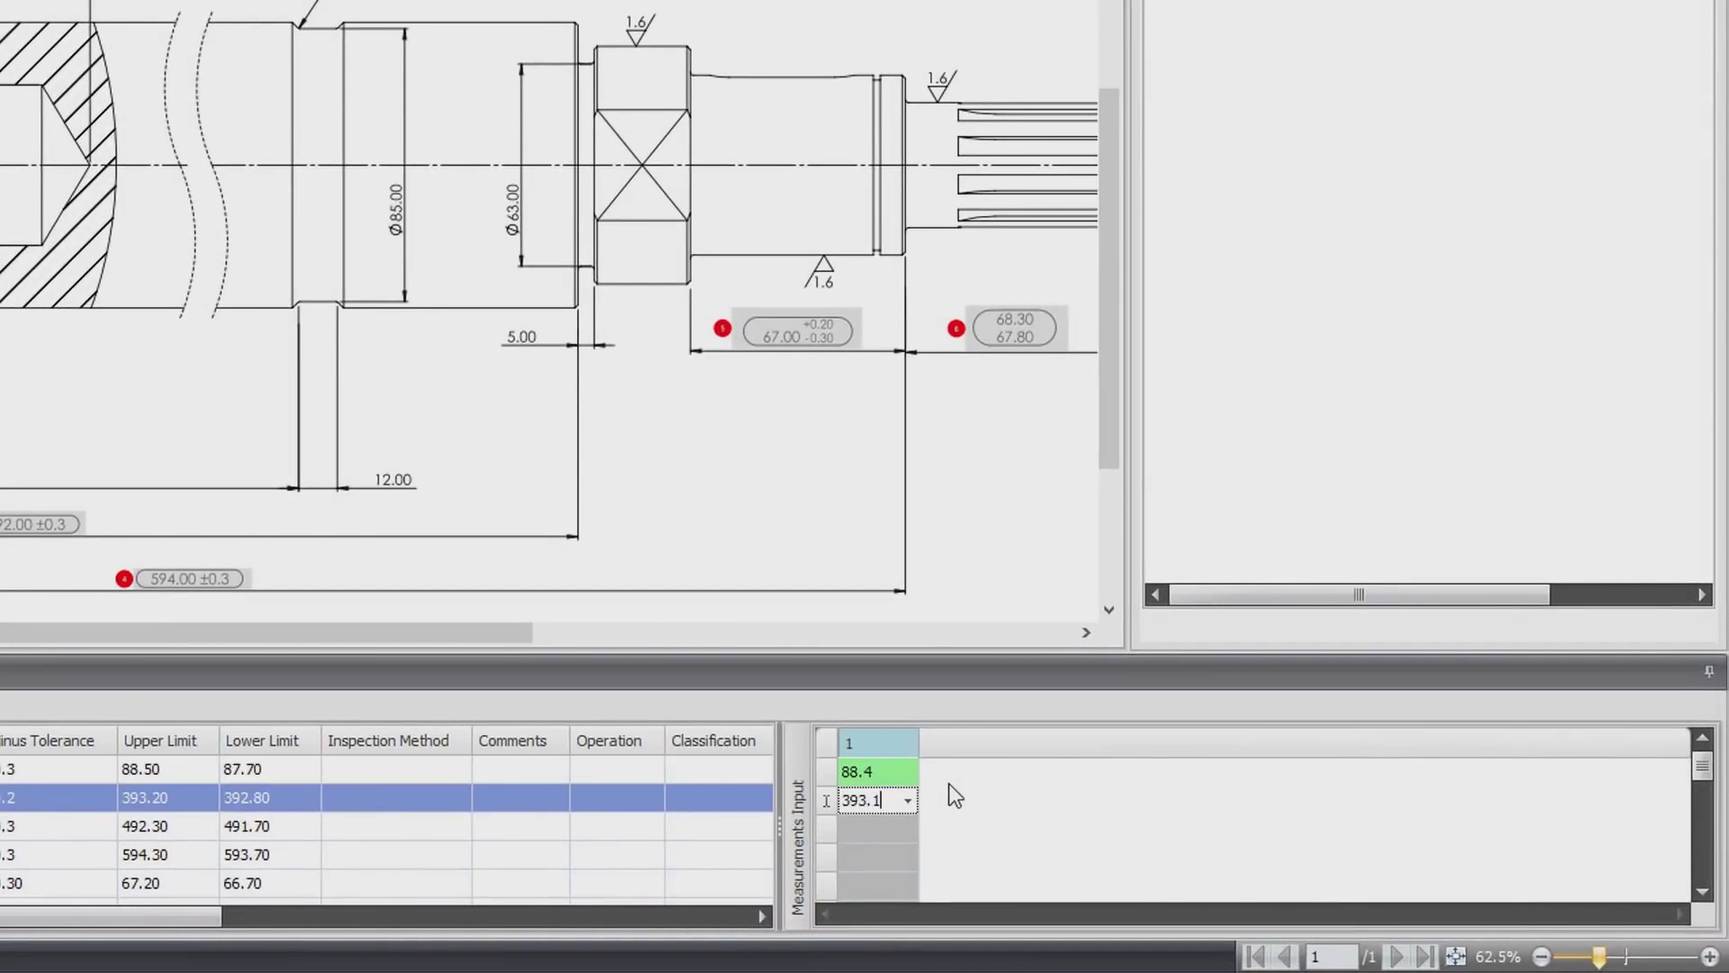
{"action": "key", "text": "Return"}
{"action": "type", "text": "492.2"}
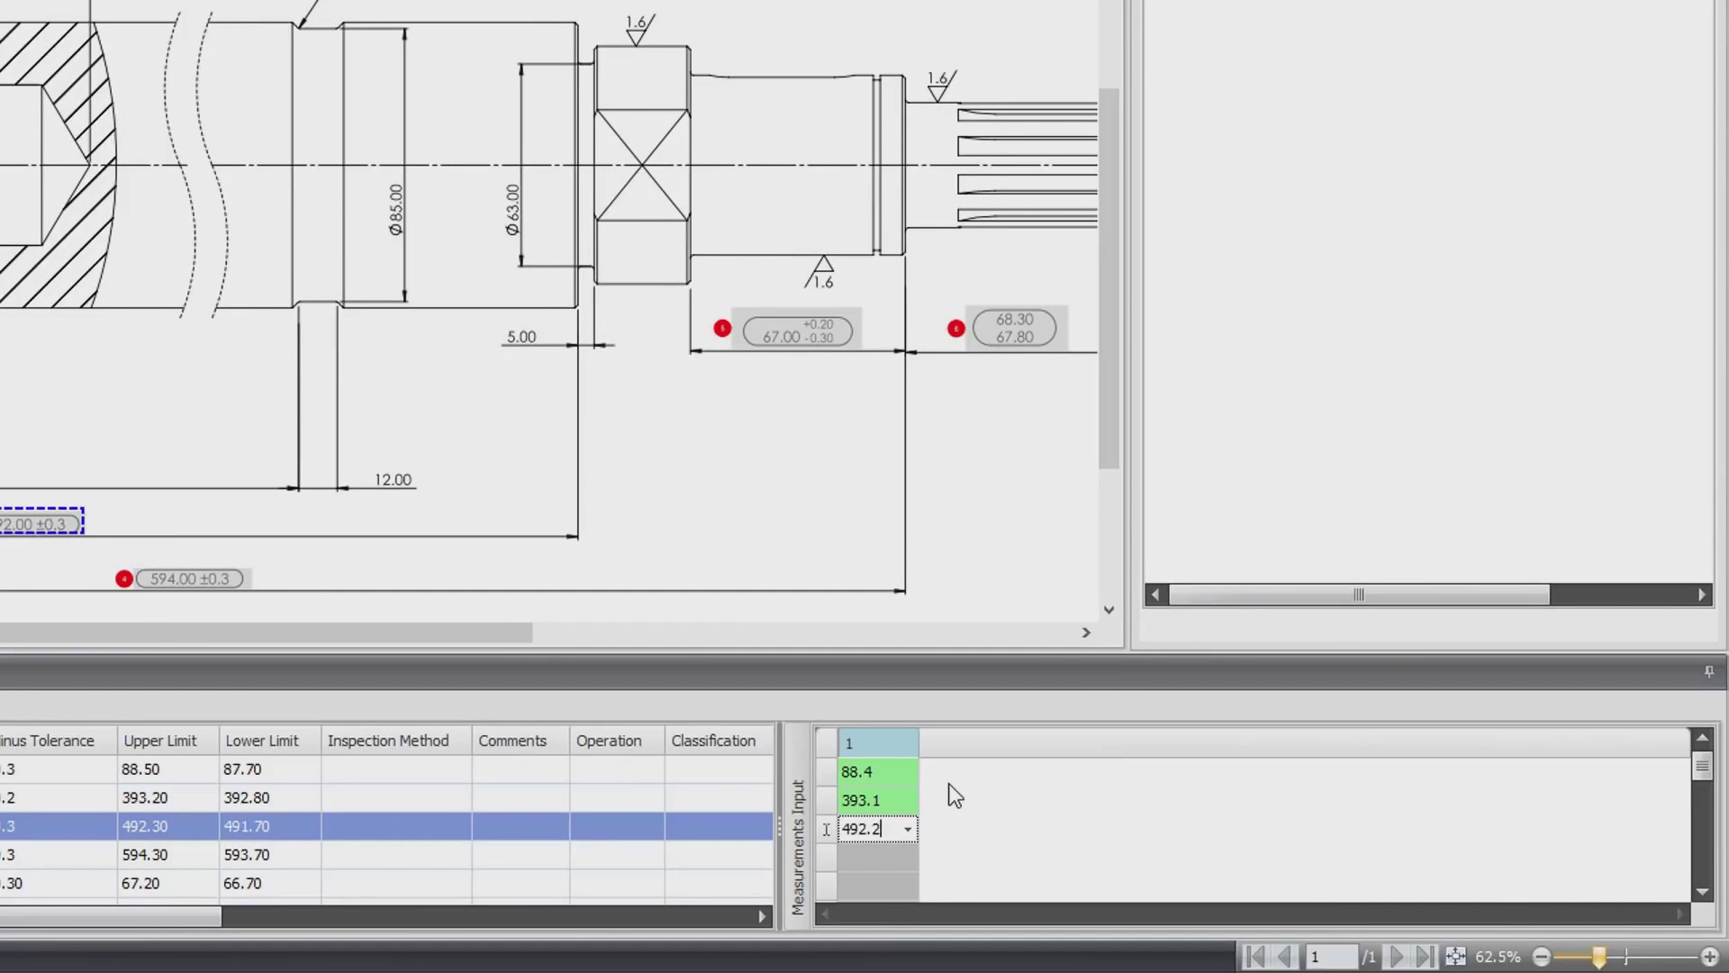
{"action": "type", "text": "5"}
{"action": "key", "text": "Return"}
{"action": "type", "text": "594."}
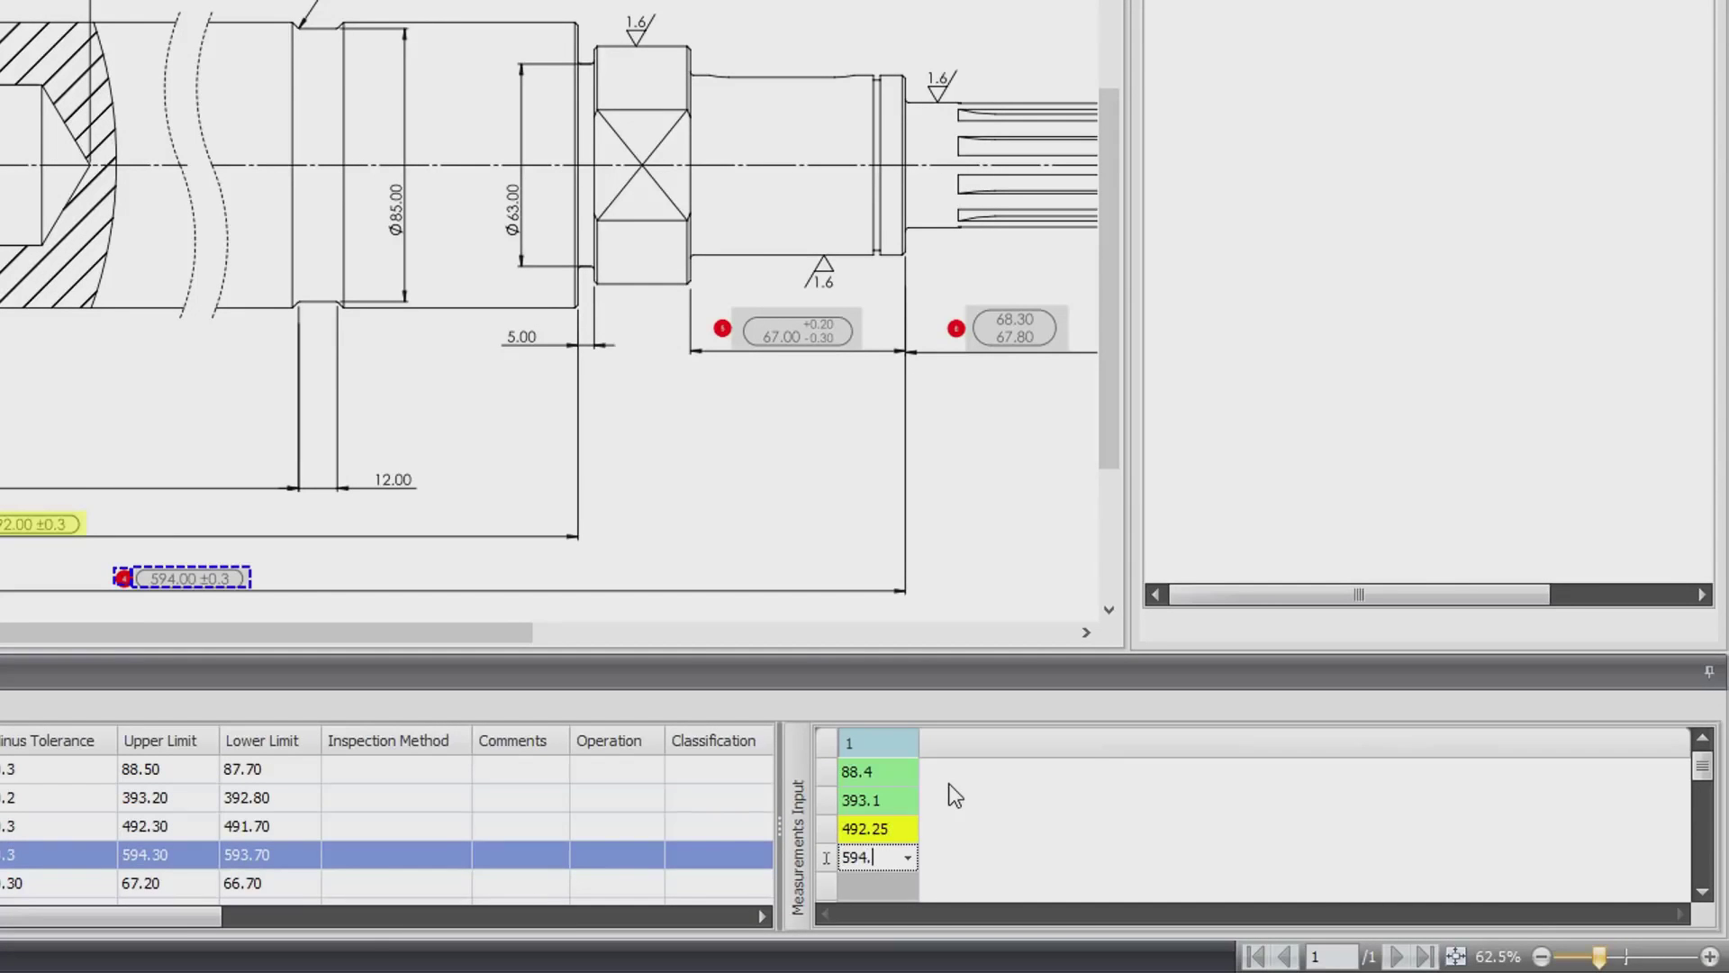
{"action": "type", "text": "2"}
{"action": "key", "text": "Return"}
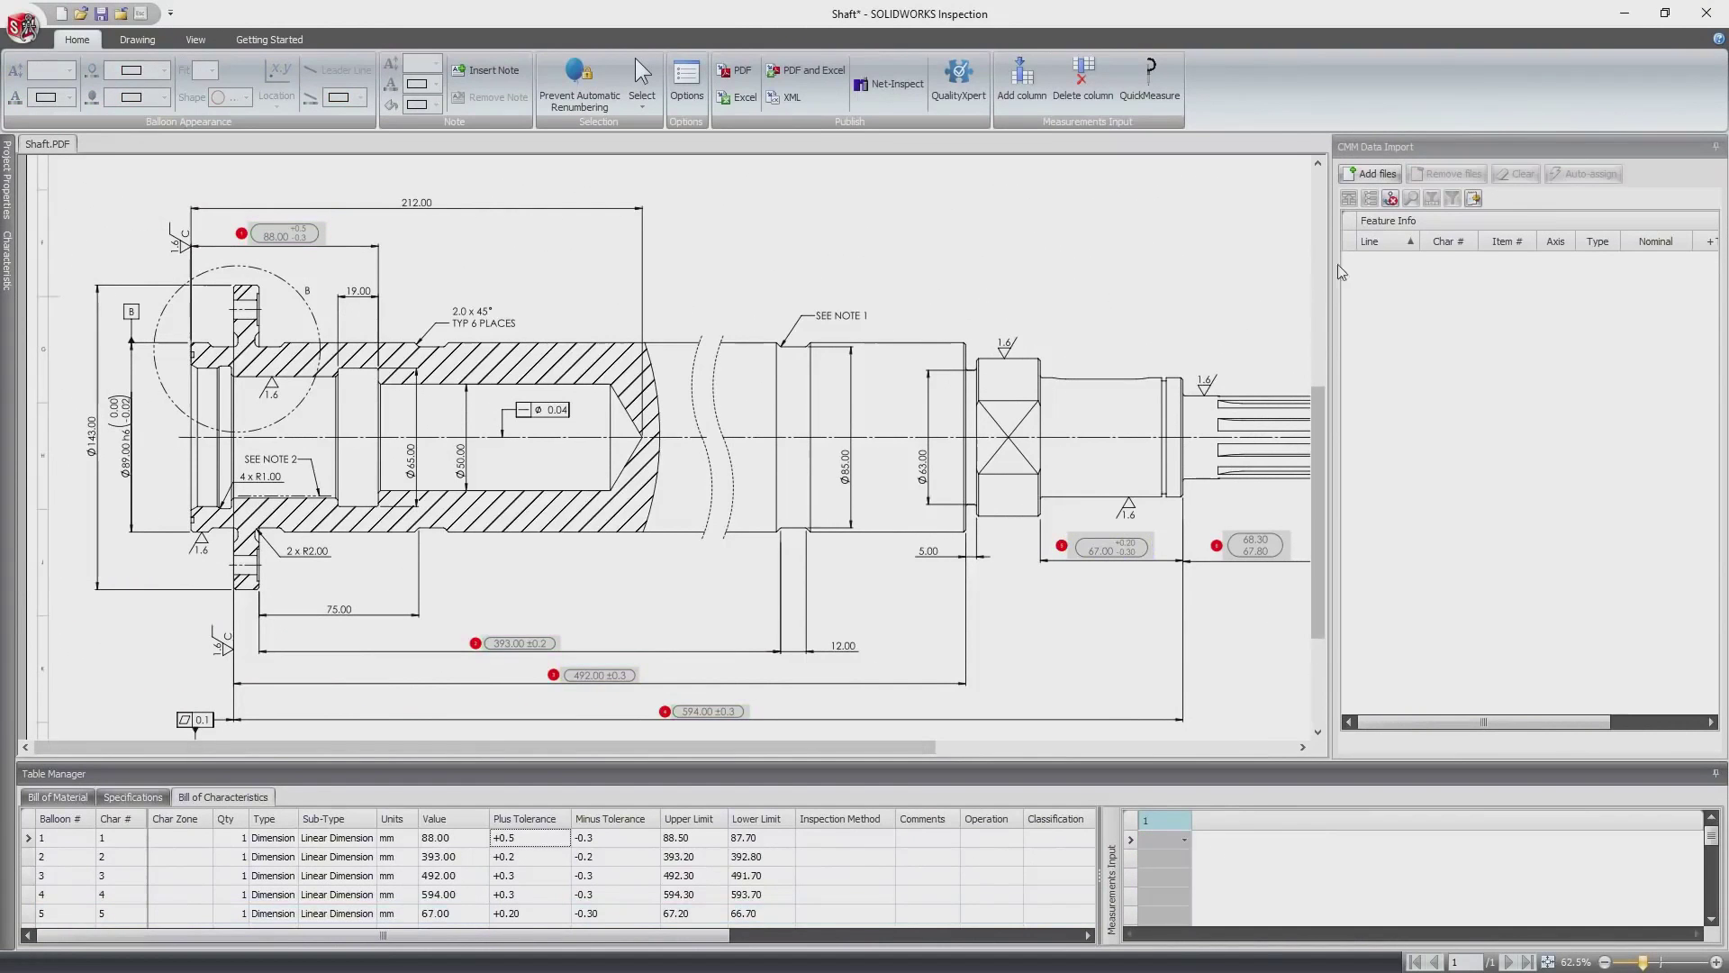
Import the PDCMIS Shaft 1–8 CMM files and auto-assign them by item number
{"action": "left_click", "coordinate": [1369, 175]}
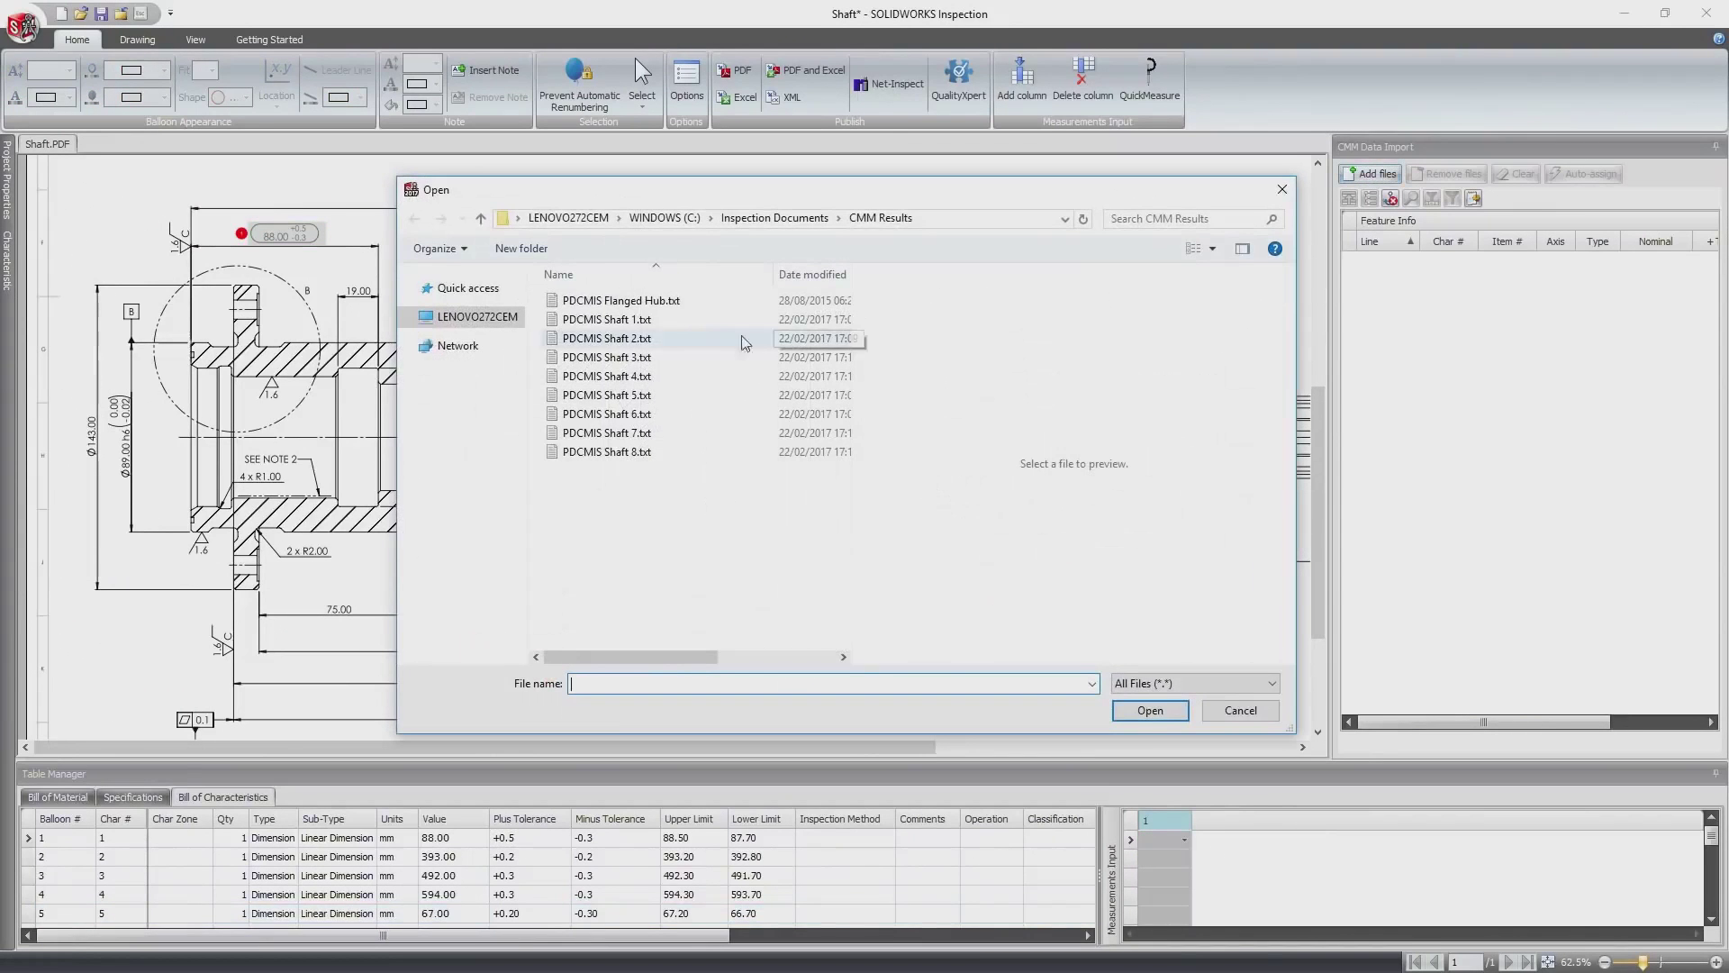
{"action": "left_click", "coordinate": [608, 320]}
{"action": "left_click", "coordinate": [620, 454], "text": "shift"}
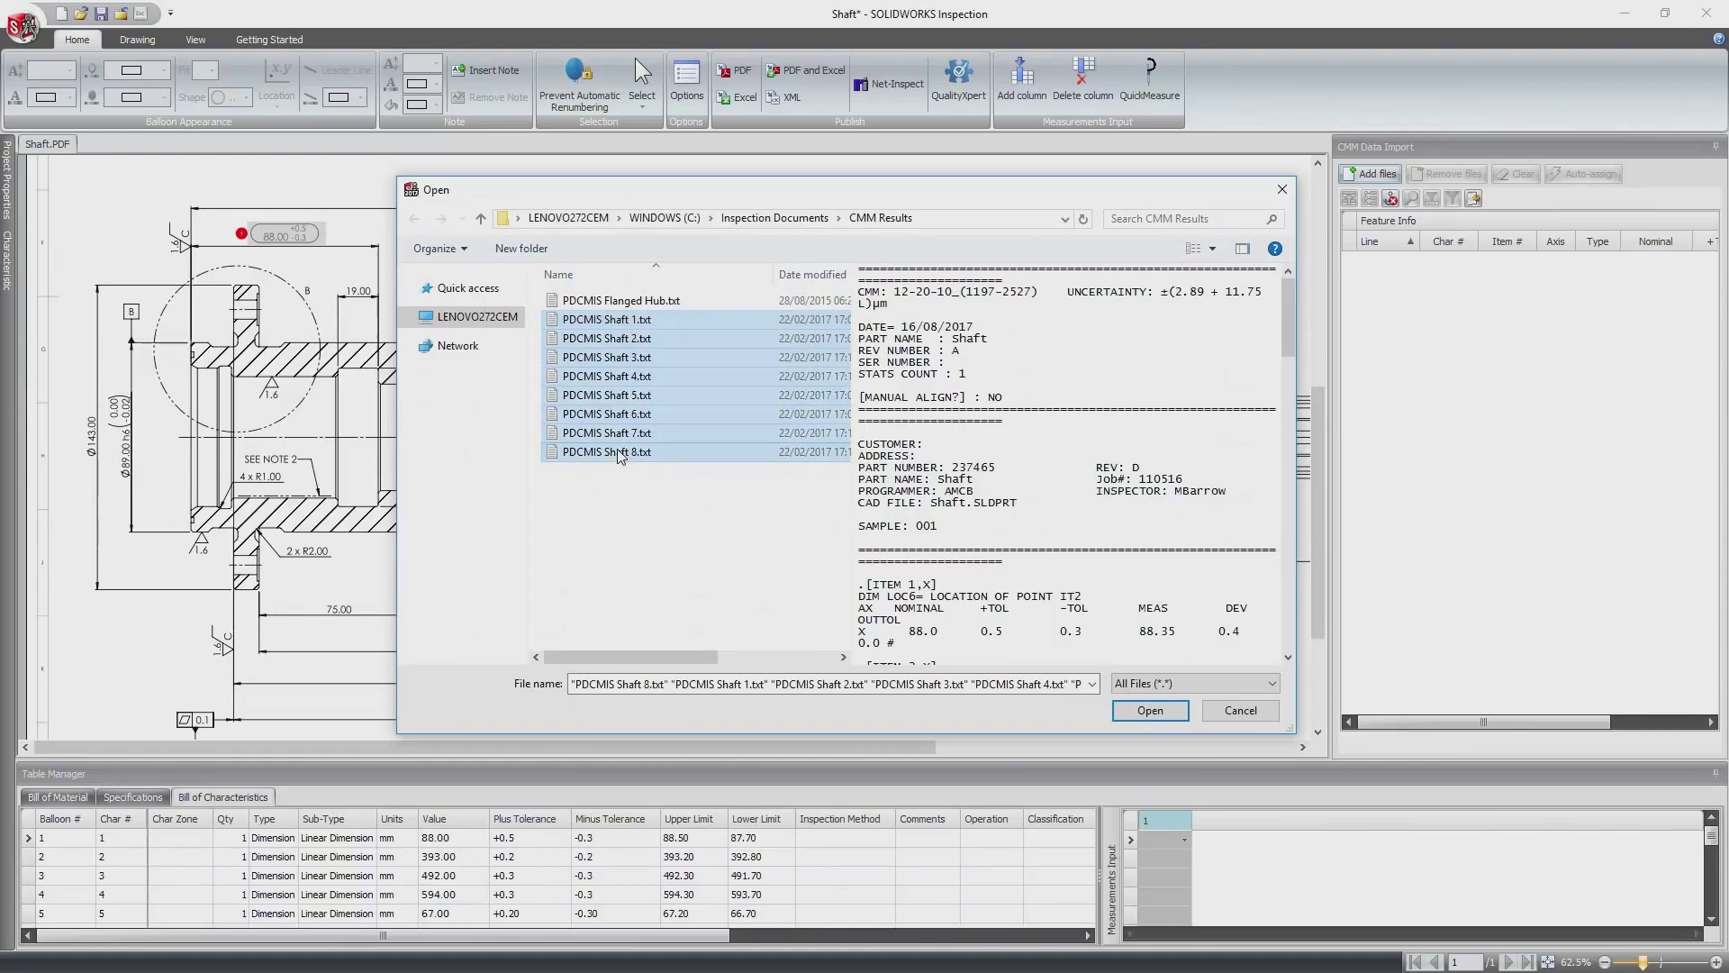
{"action": "left_click", "coordinate": [1147, 711]}
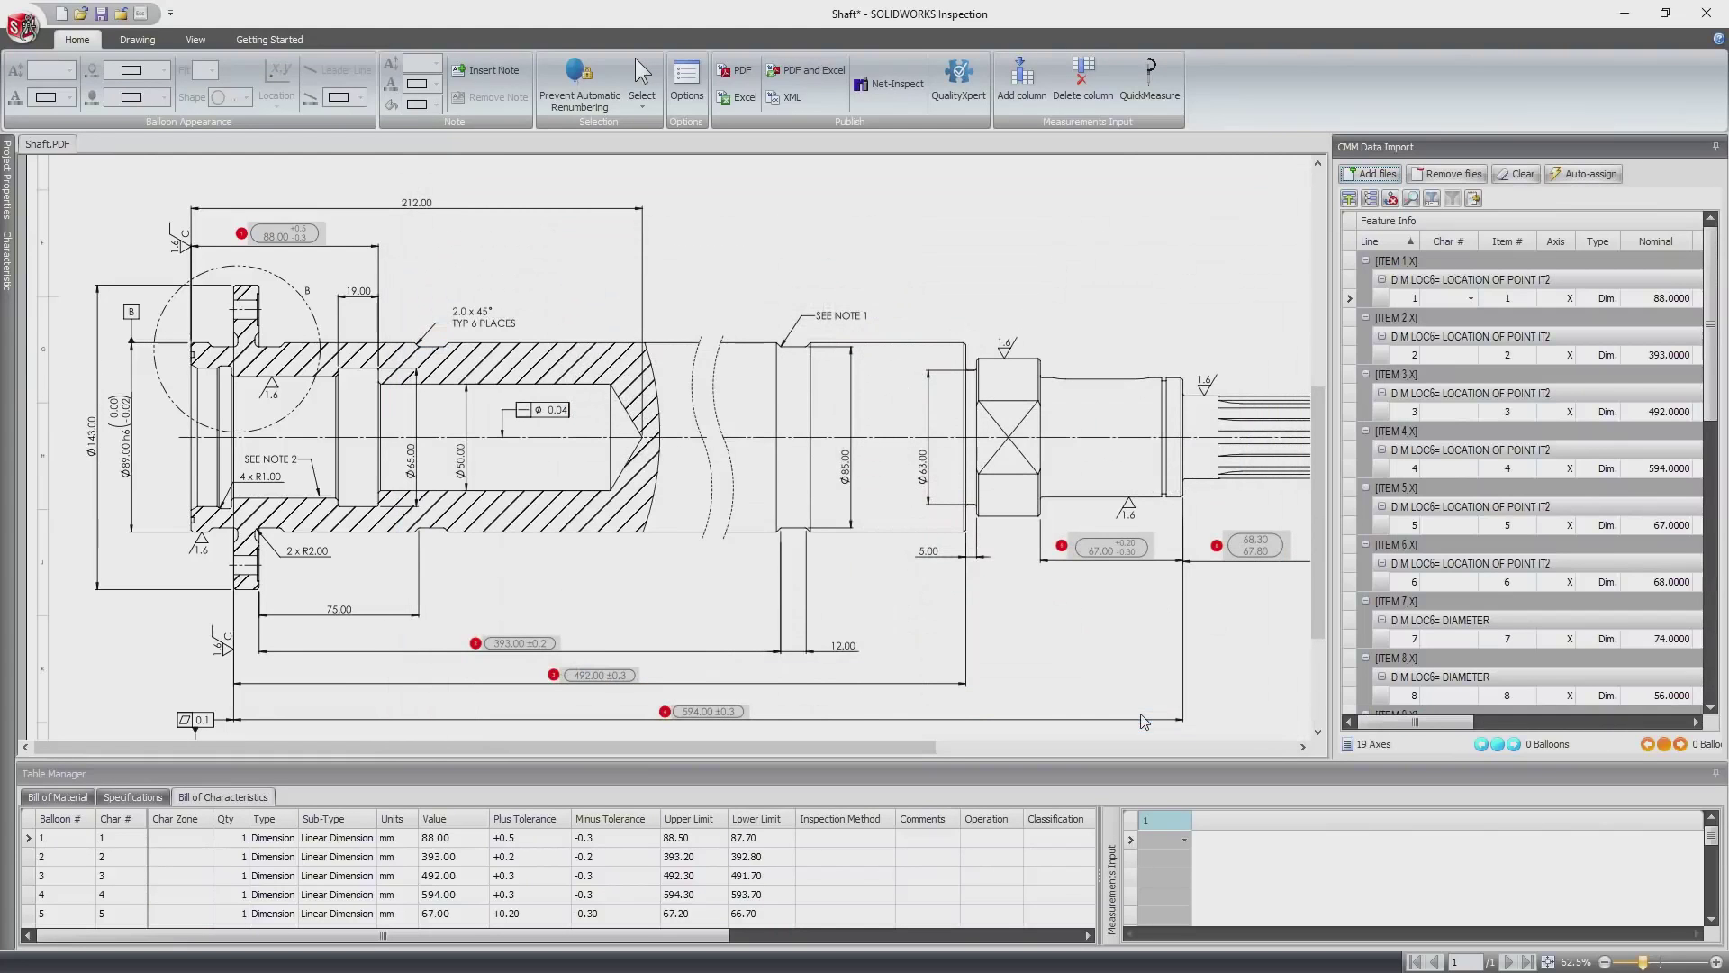
{"action": "left_click", "coordinate": [1574, 175]}
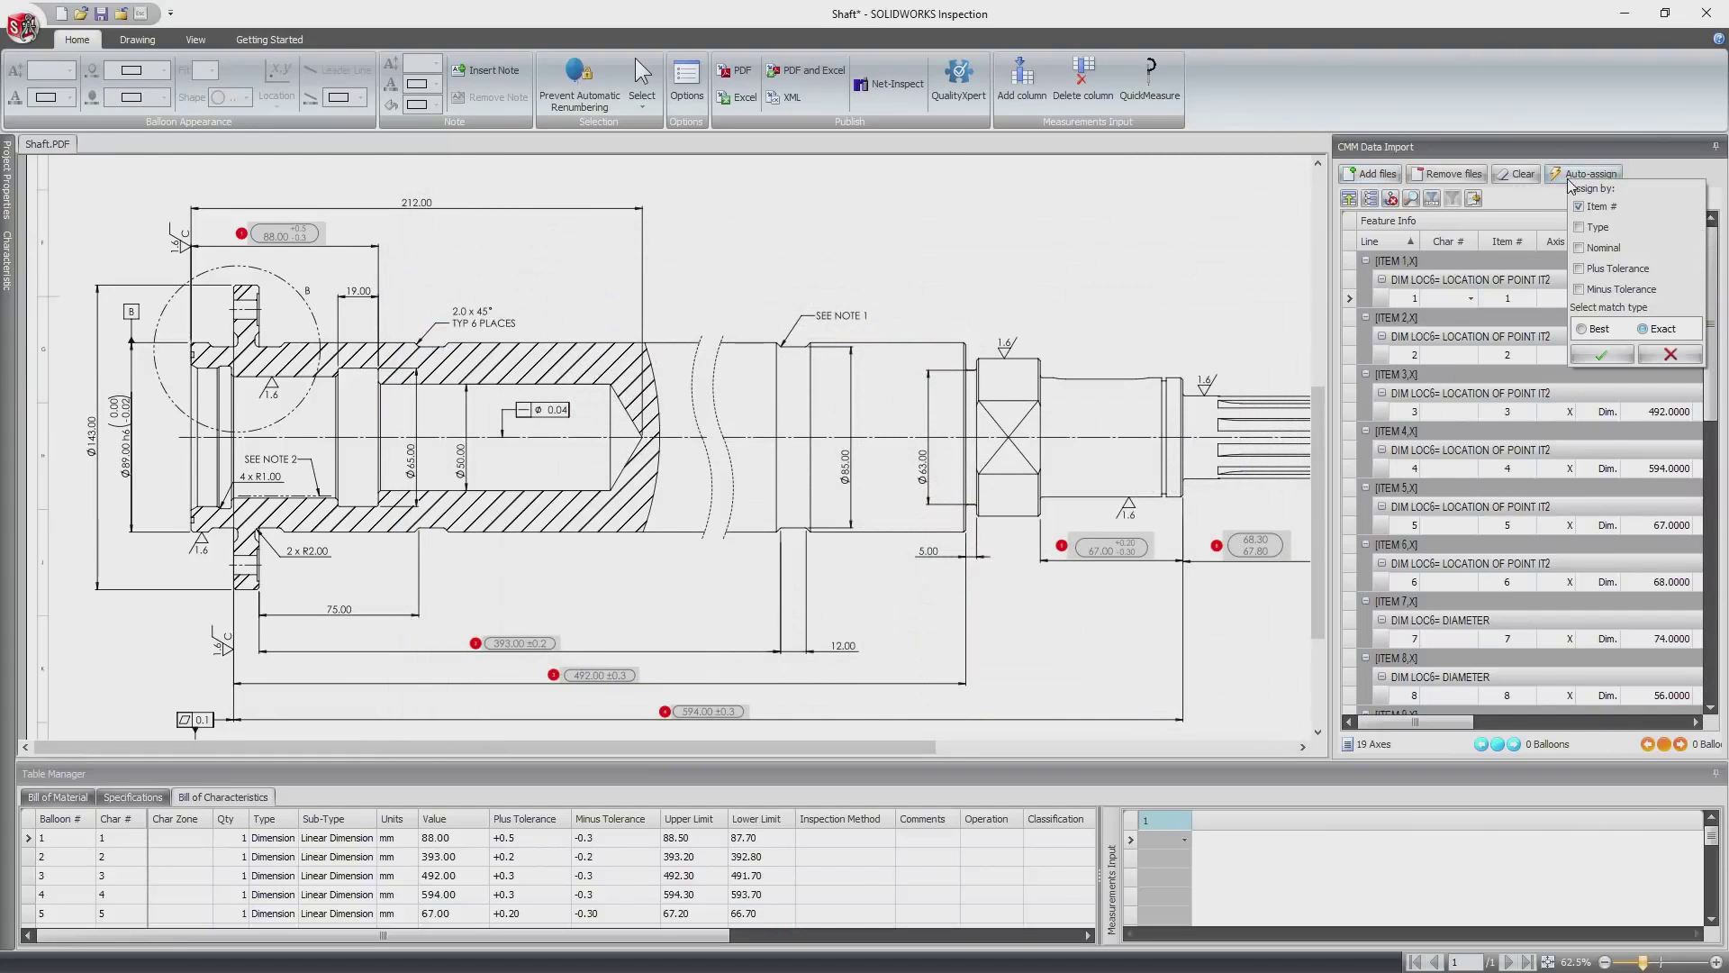
{"action": "left_click", "coordinate": [1602, 354]}
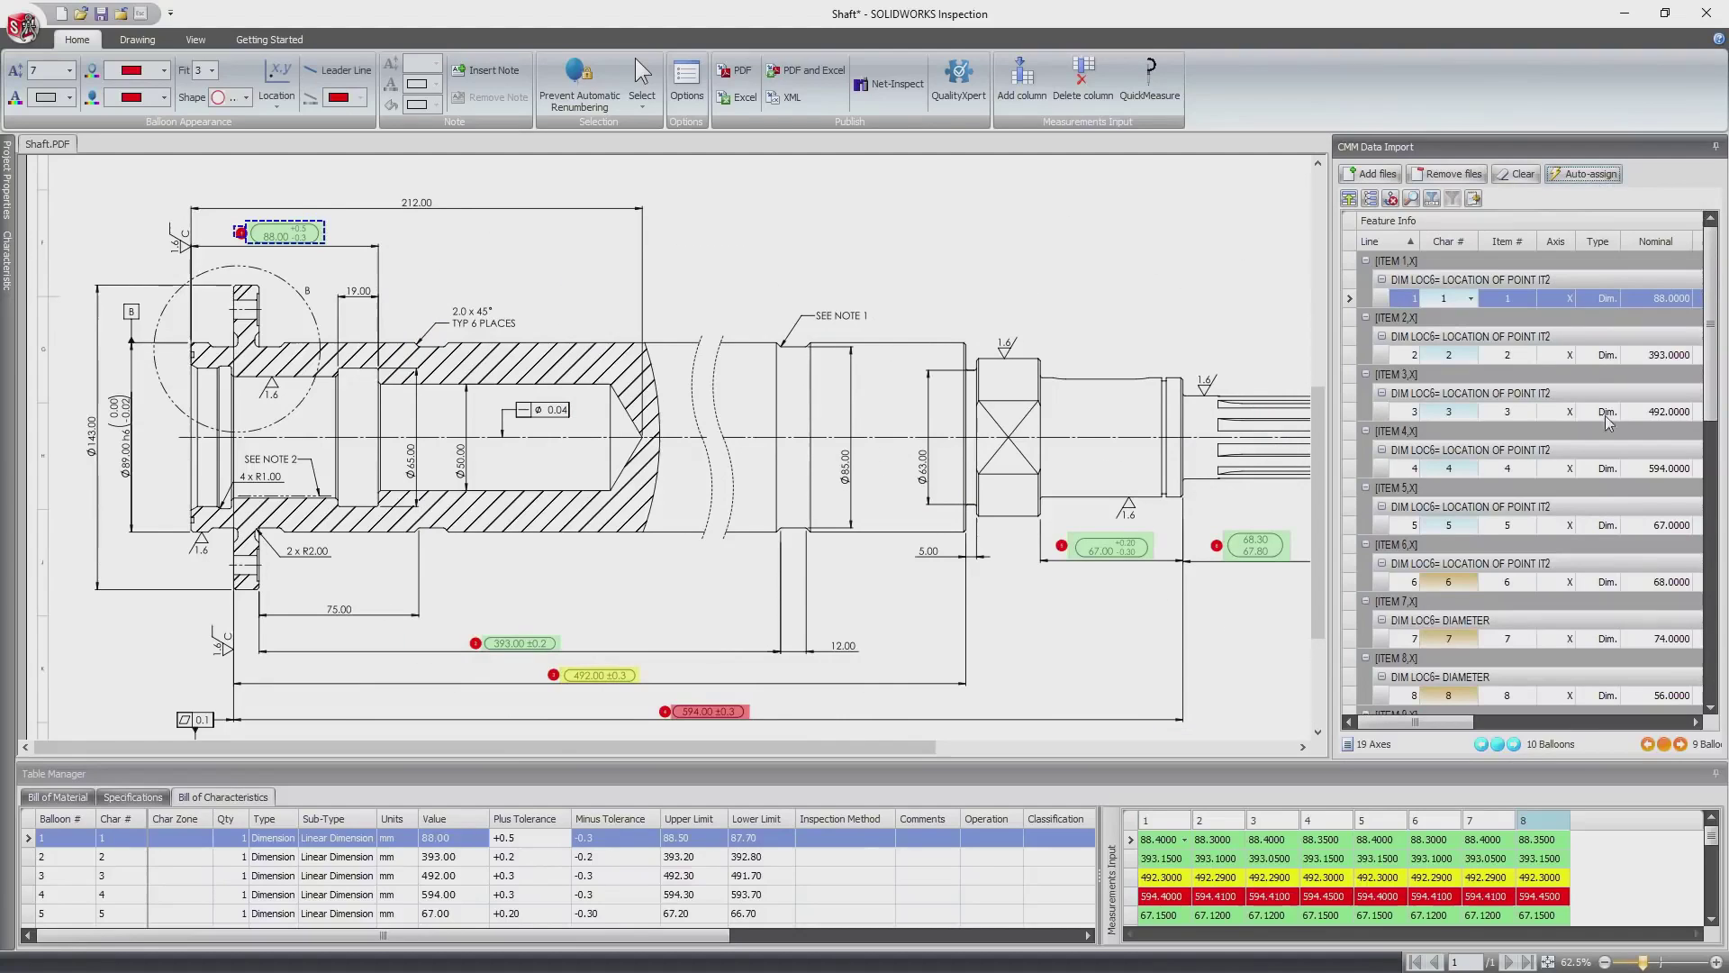
{"action": "left_click_drag", "start_coordinate": [1711, 840], "coordinate": [1713, 888]}
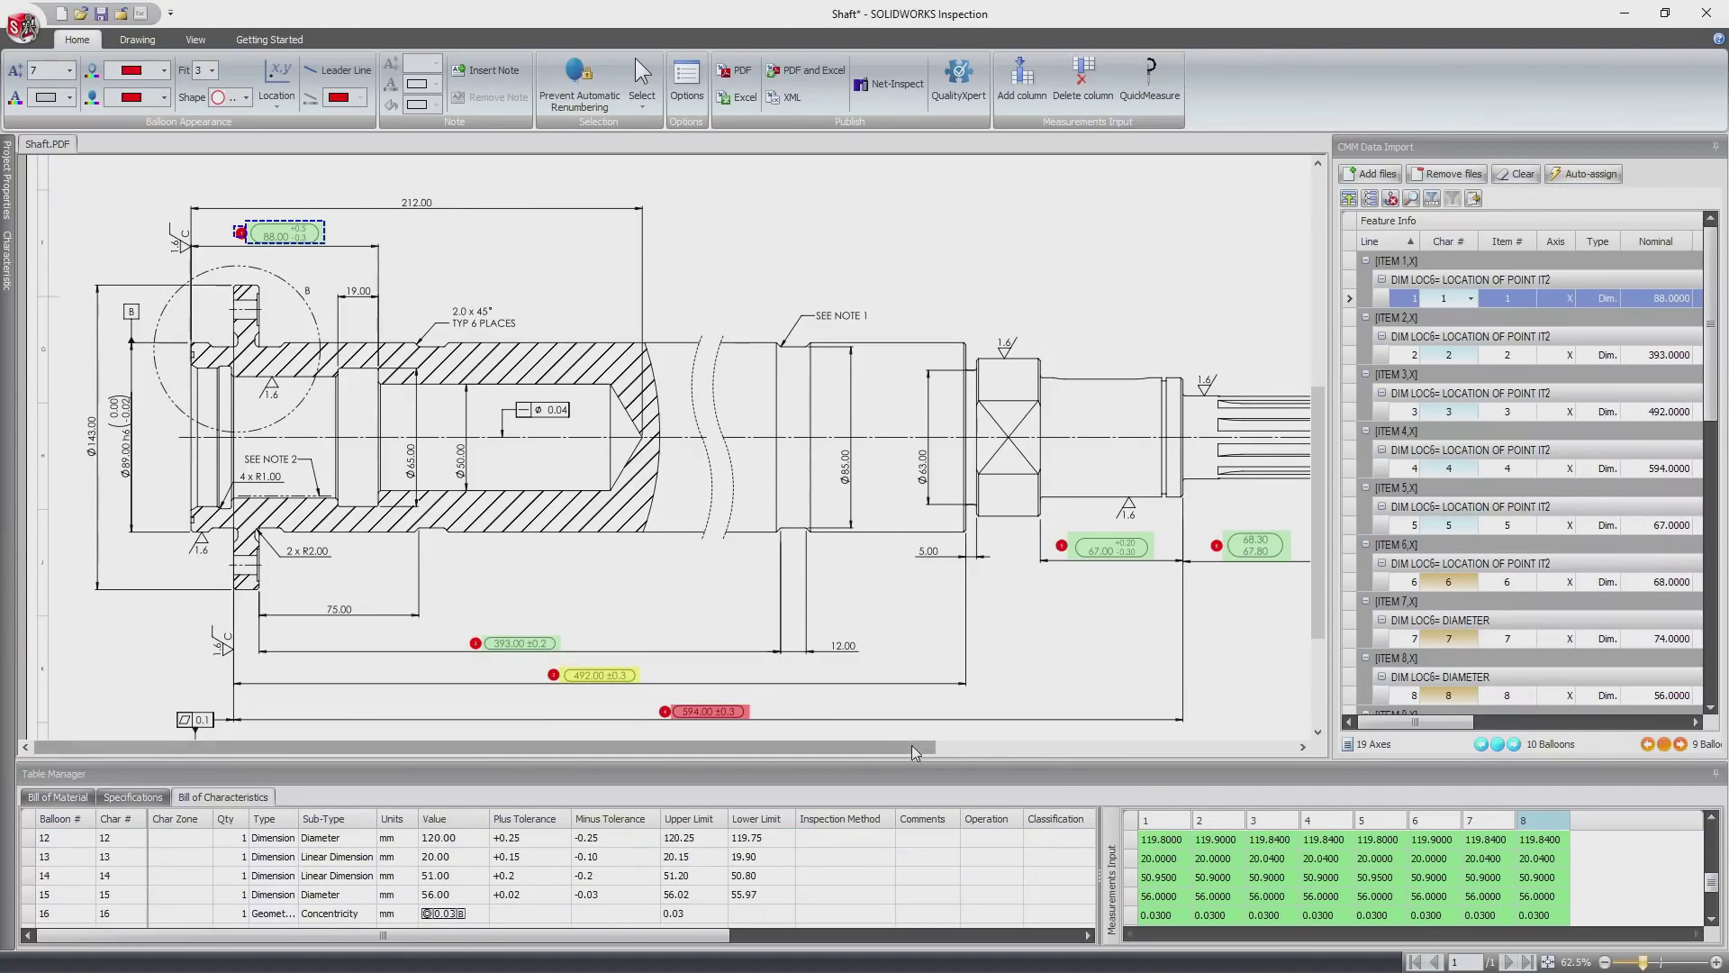
{"action": "mouse_move", "coordinate": [962, 746]}
{"action": "left_mouse_down"}
{"action": "mouse_move", "coordinate": [1165, 748]}
{"action": "mouse_move", "coordinate": [1328, 640]}
{"action": "mouse_move", "coordinate": [1326, 435]}
{"action": "left_mouse_up"}
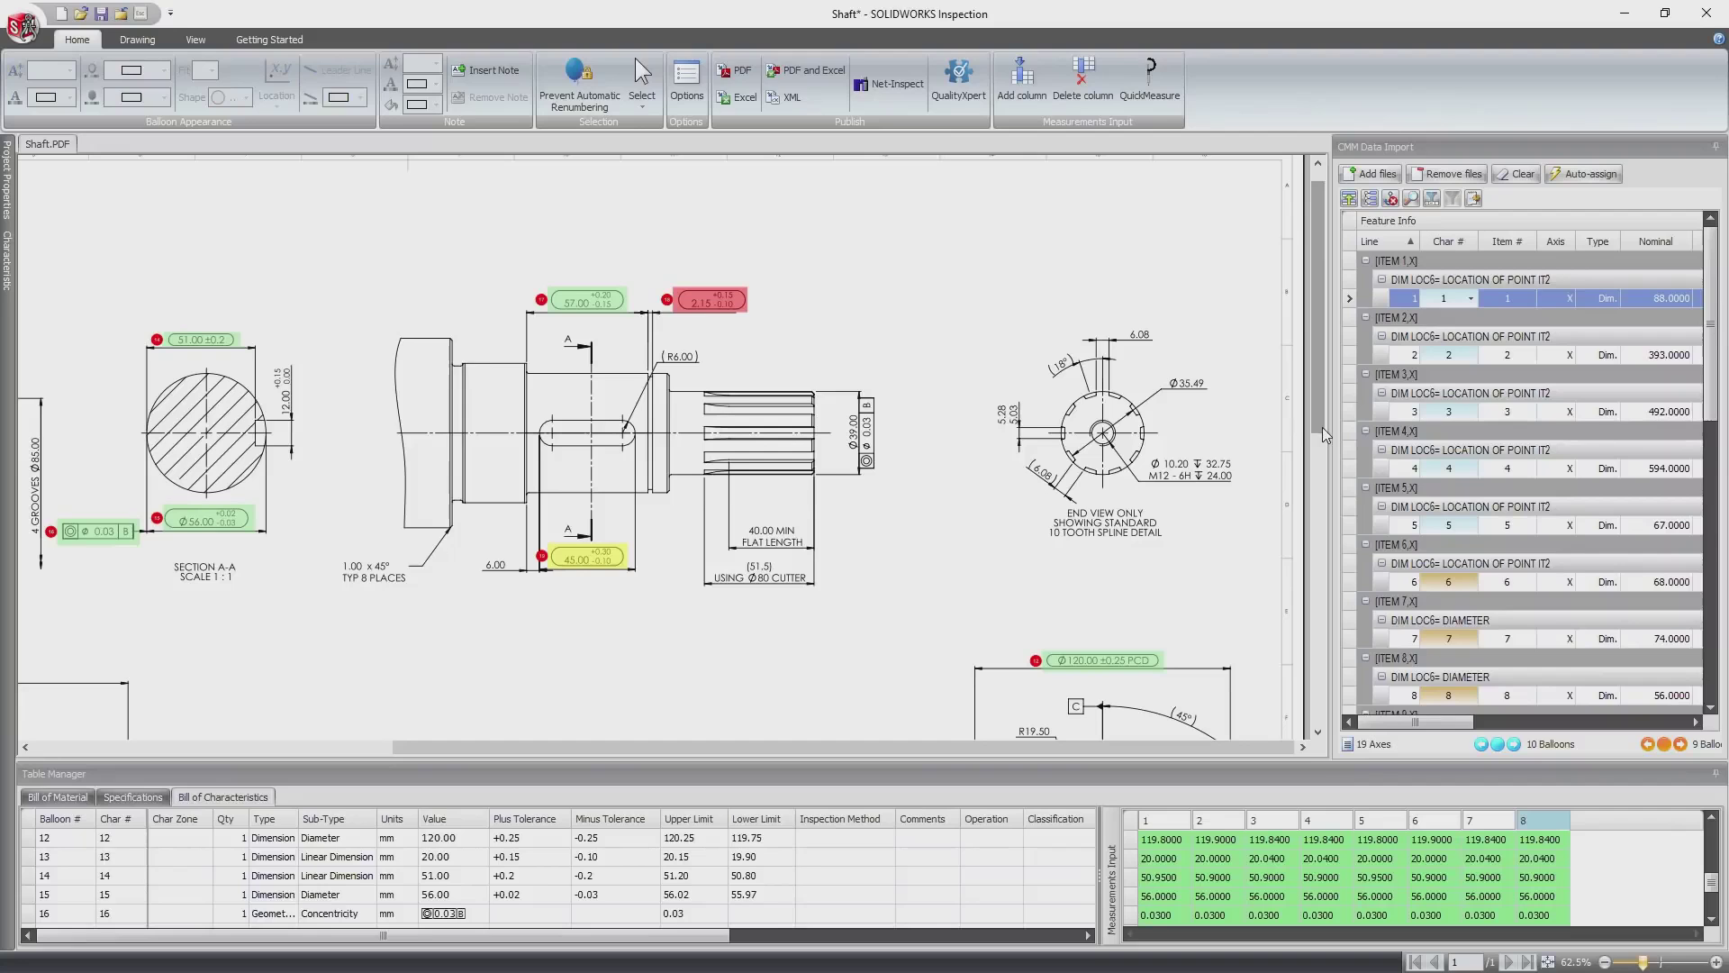
Upload the shaft FAI report through the Net-Inspect Publish panel
{"action": "left_click", "coordinate": [884, 82]}
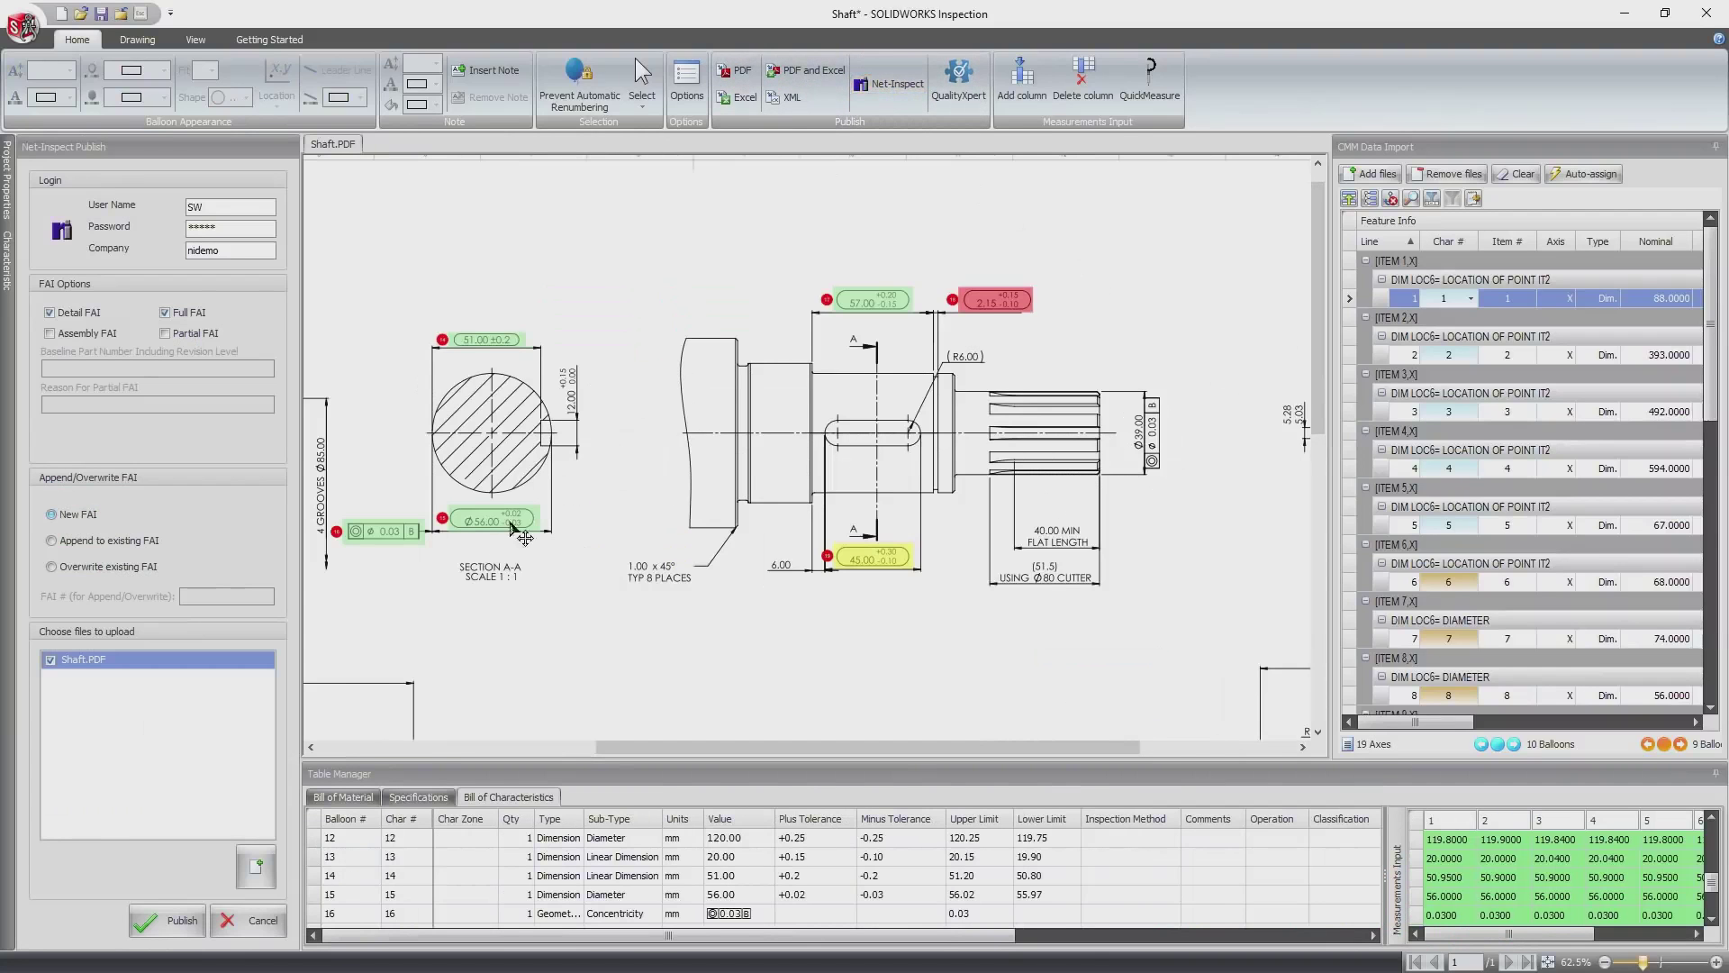
{"action": "left_click", "coordinate": [175, 927]}
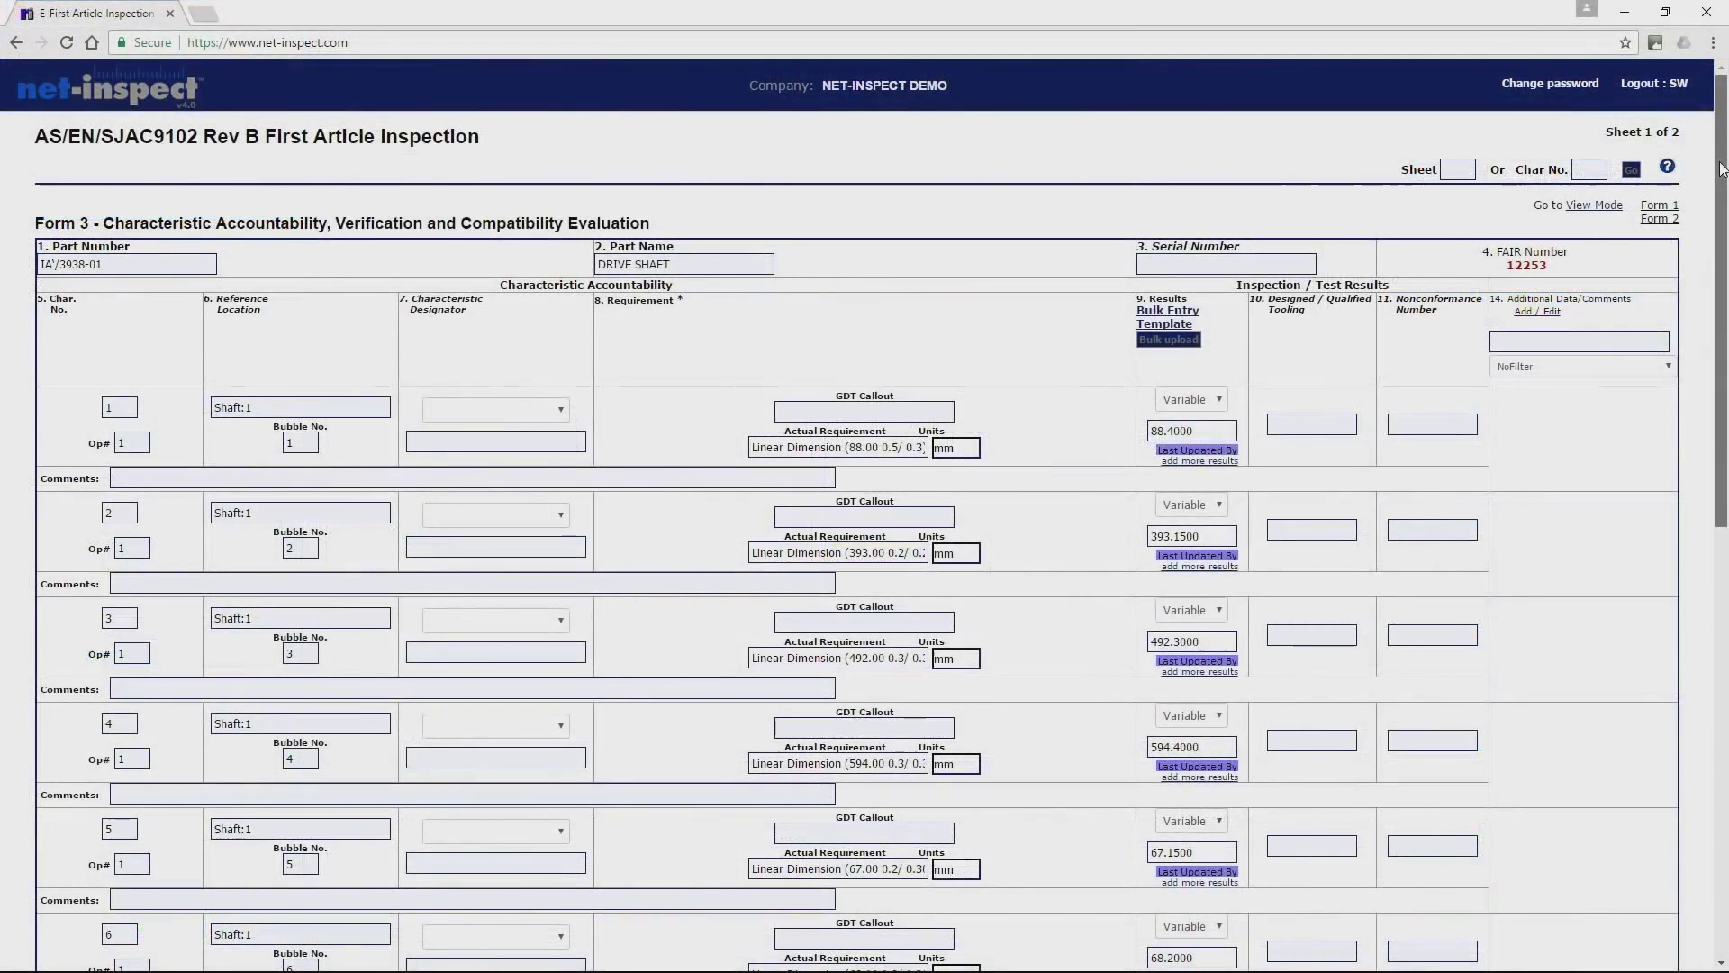
{"action": "left_click_drag", "start_coordinate": [1722, 169], "coordinate": [1726, 353]}
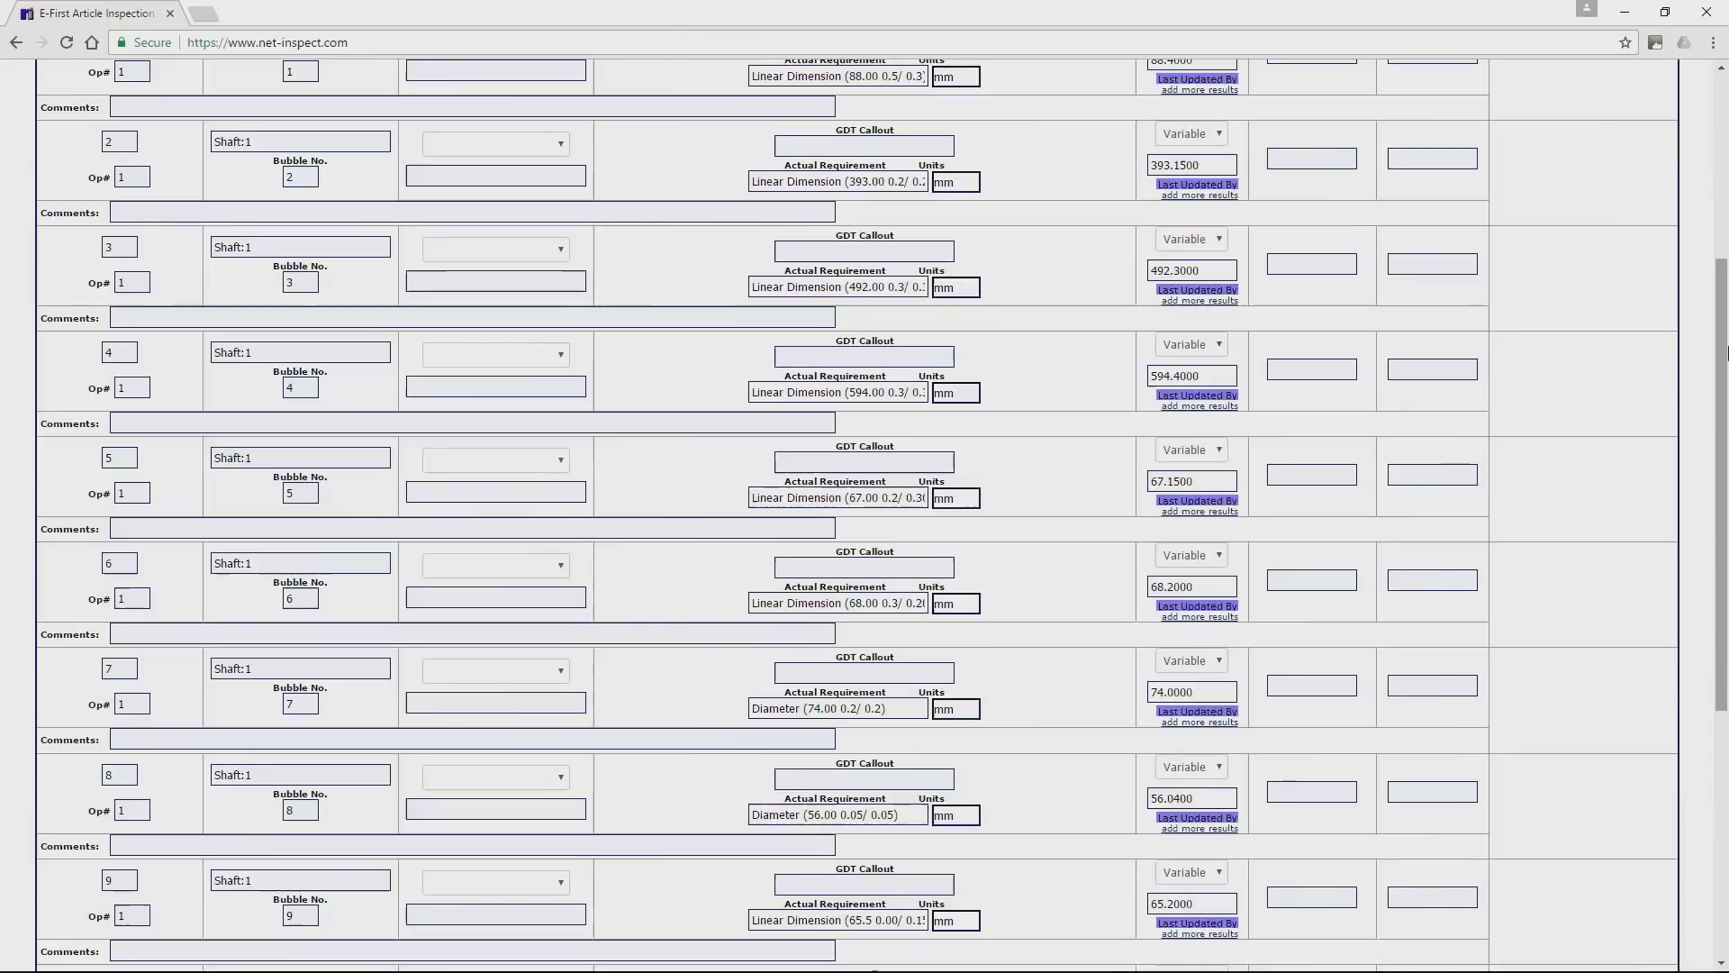